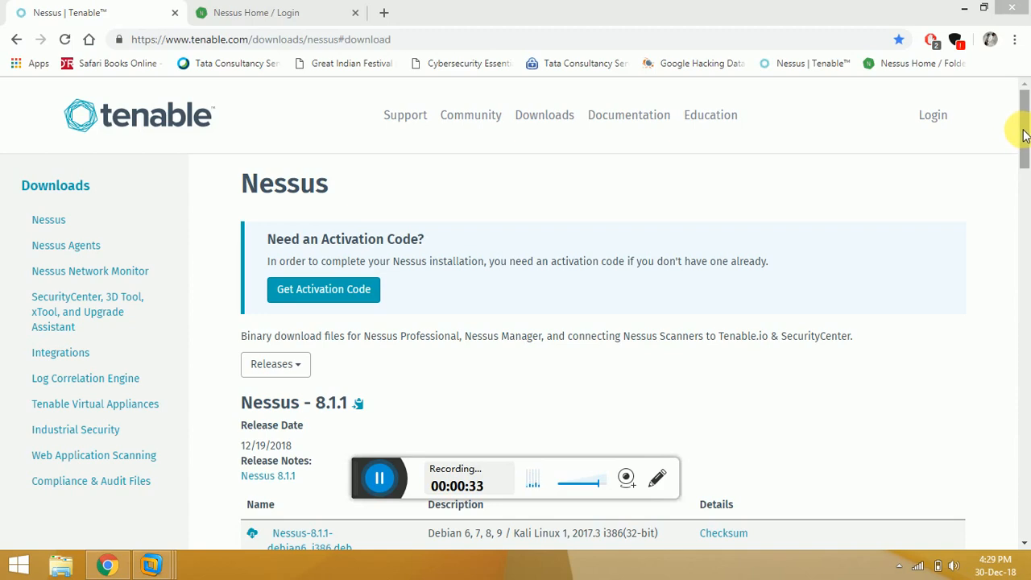
Scroll through the Nessus download page and select its web address.
{"action": "mouse_move", "coordinate": [1022, 136]}
{"action": "left_mouse_down"}
{"action": "mouse_move", "coordinate": [1020, 154]}
{"action": "mouse_move", "coordinate": [1021, 131]}
{"action": "left_mouse_up"}
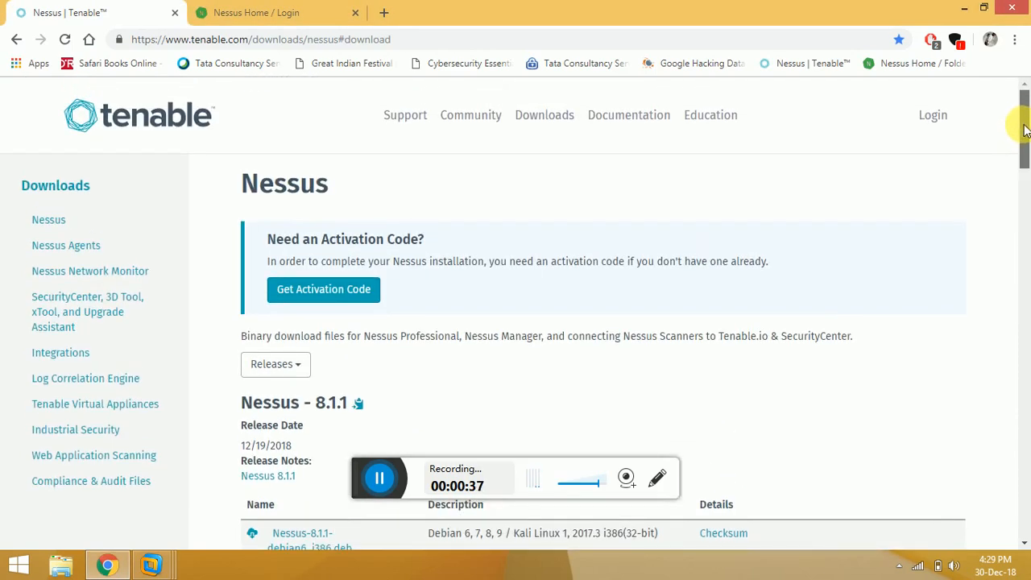
{"action": "left_click_drag", "start_coordinate": [1021, 132], "coordinate": [1025, 245]}
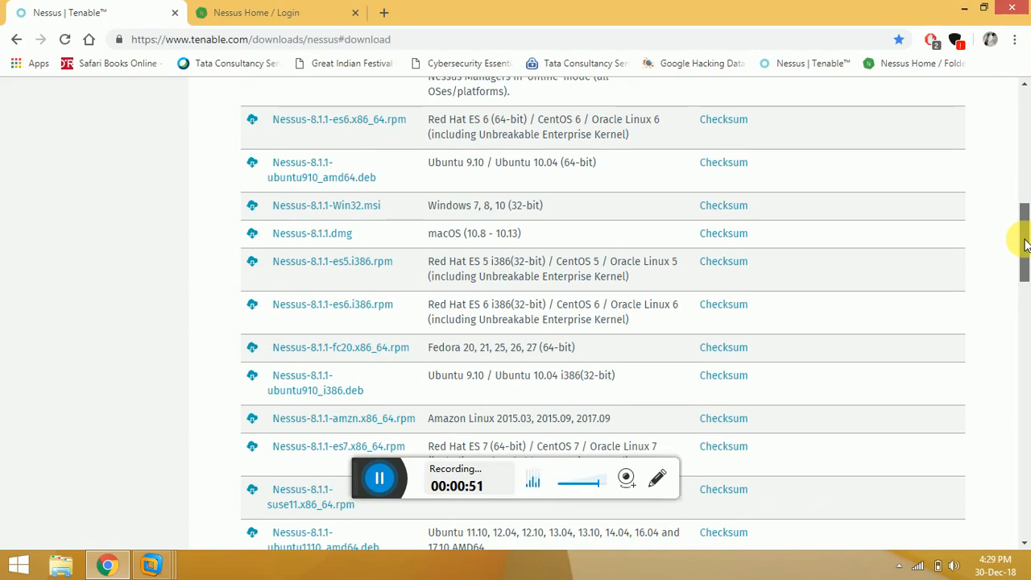
{"action": "left_click_drag", "start_coordinate": [1025, 246], "coordinate": [1021, 193]}
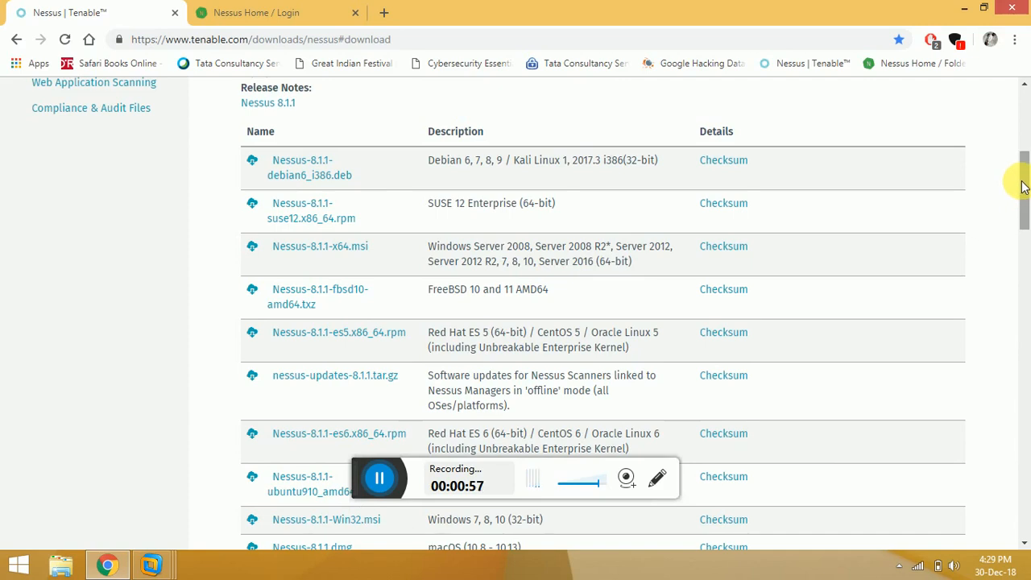
{"action": "left_click_drag", "start_coordinate": [1025, 180], "coordinate": [1024, 111]}
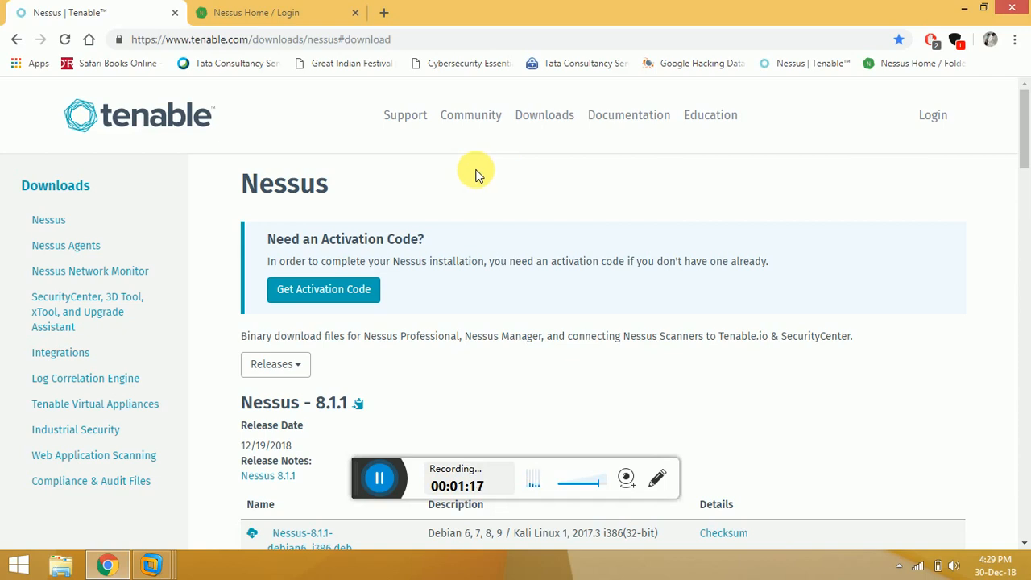
{"action": "mouse_move", "coordinate": [1026, 143]}
{"action": "left_mouse_down"}
{"action": "mouse_move", "coordinate": [1021, 188]}
{"action": "mouse_move", "coordinate": [1023, 145]}
{"action": "left_mouse_up"}
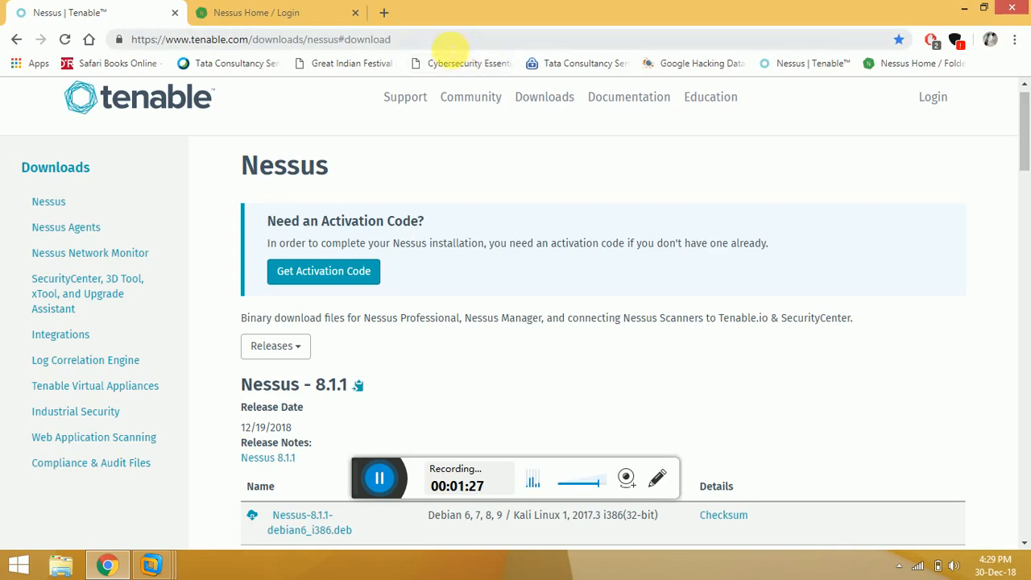
{"action": "left_click", "coordinate": [450, 40]}
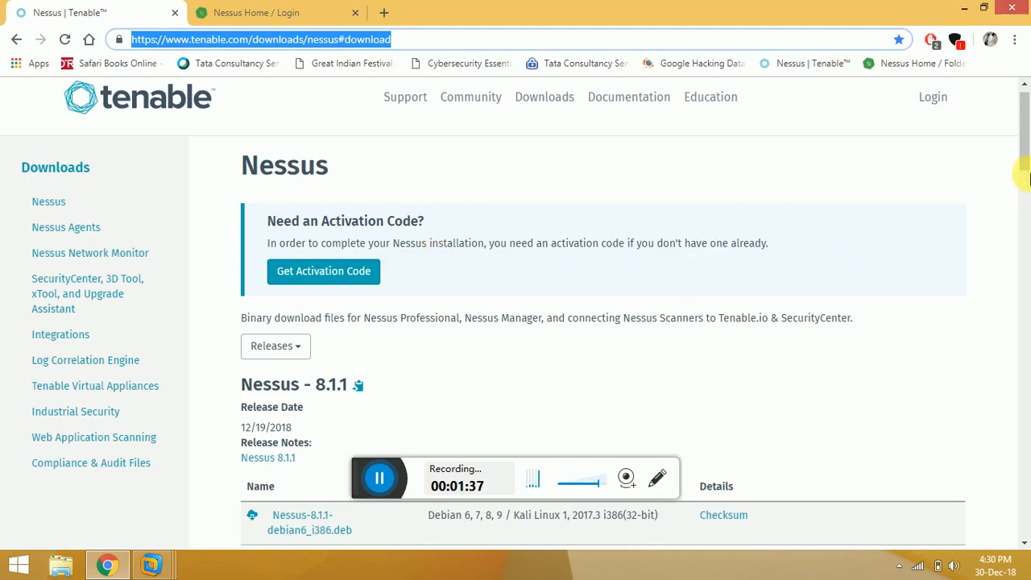
{"action": "left_click_drag", "start_coordinate": [1027, 149], "coordinate": [1026, 159]}
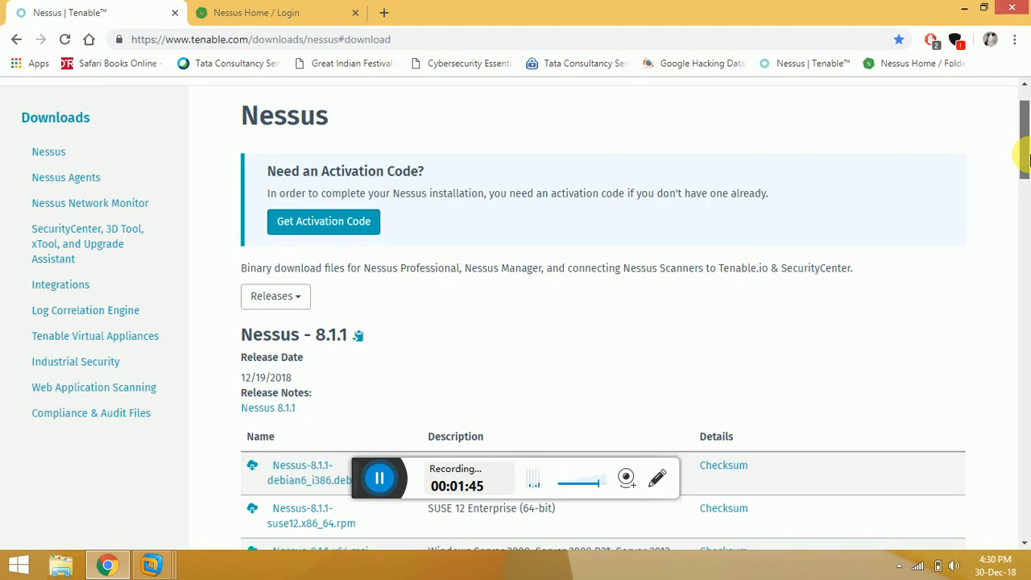
{"action": "scroll", "coordinate": [1027, 159], "scroll_direction": "up", "scroll_amount": 1}
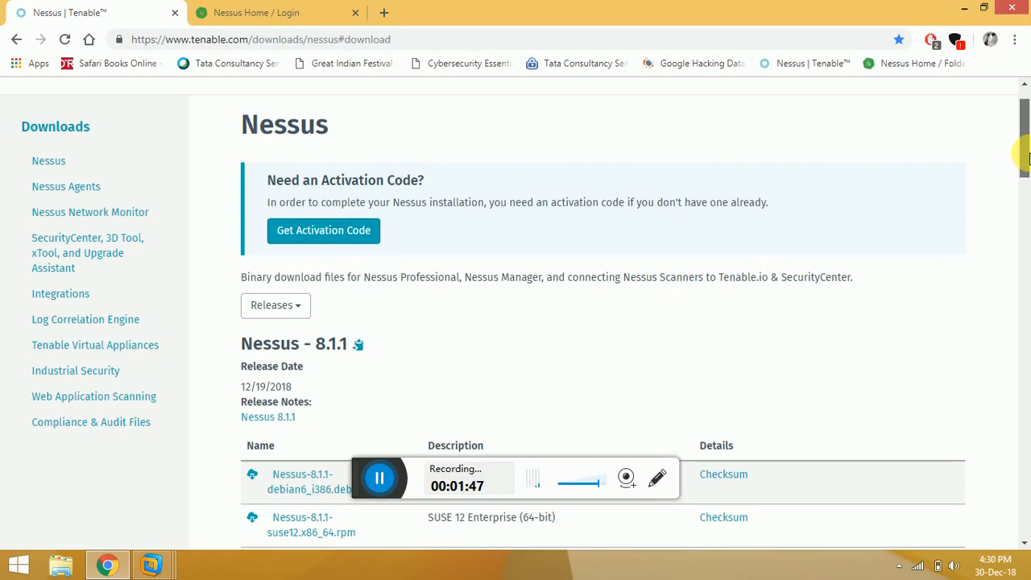
{"action": "scroll", "coordinate": [1027, 159], "scroll_direction": "down", "scroll_amount": 1}
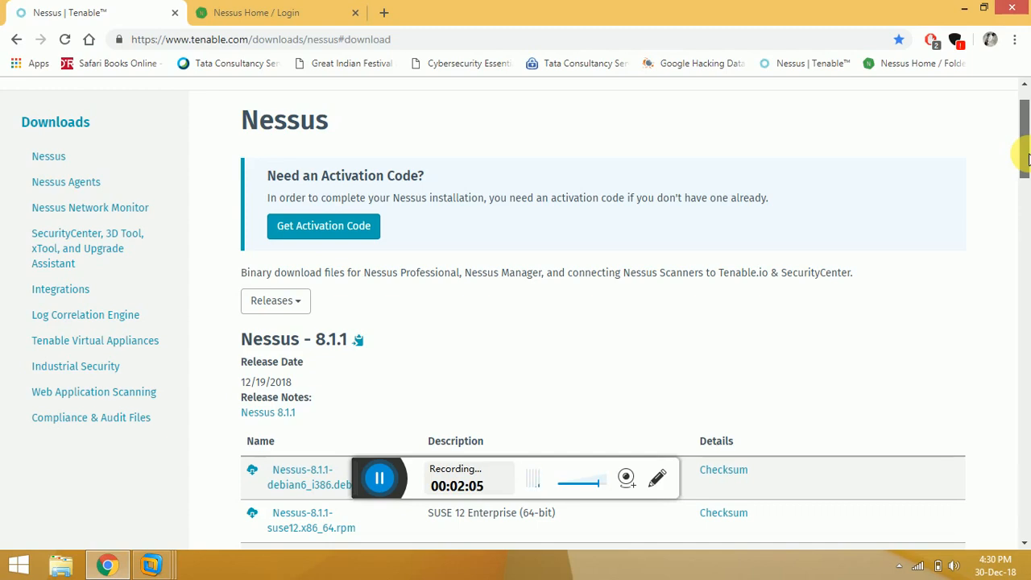
{"action": "left_click_drag", "start_coordinate": [1025, 157], "coordinate": [1025, 197]}
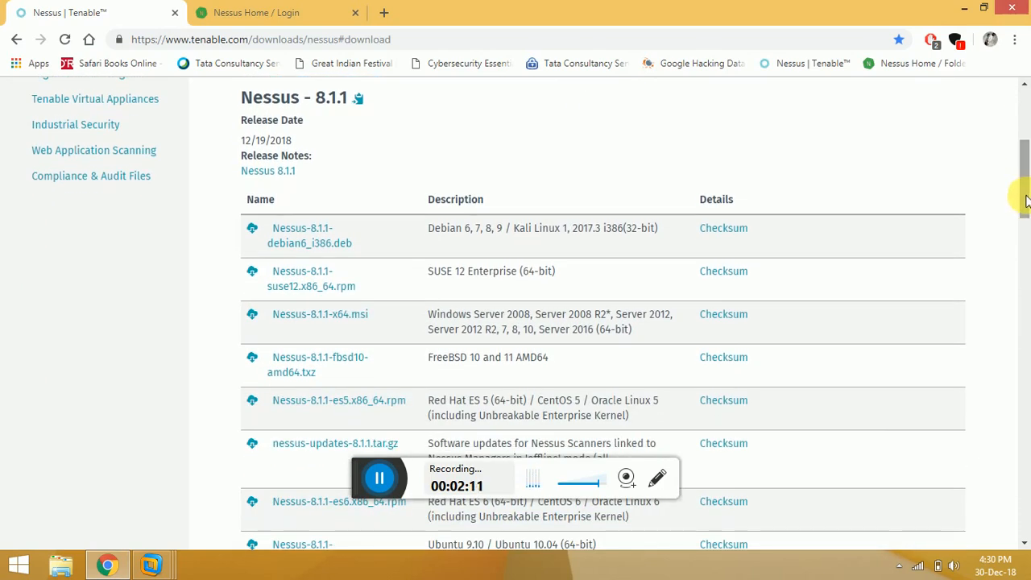
{"action": "left_click_drag", "start_coordinate": [1025, 187], "coordinate": [1025, 201]}
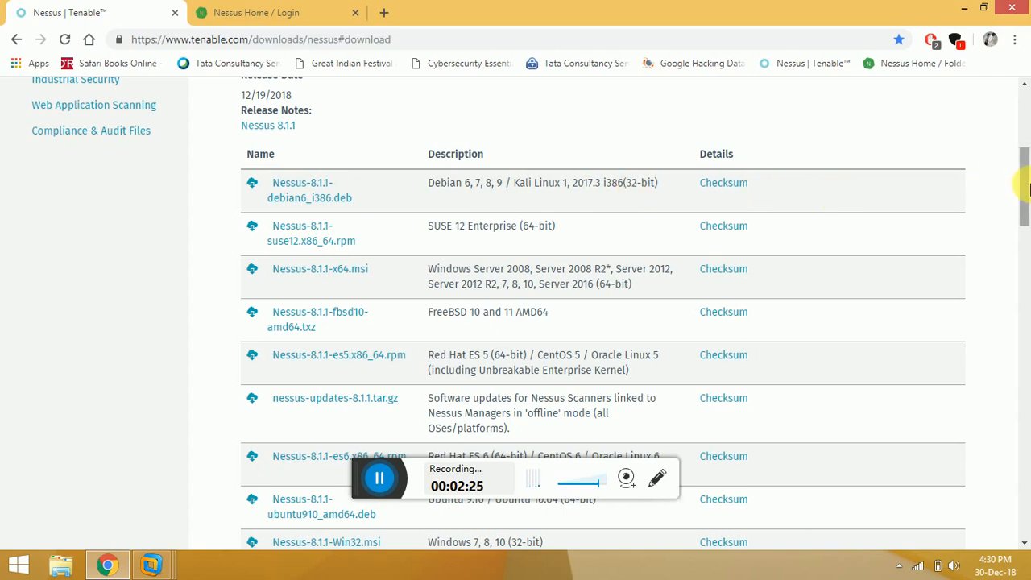
{"action": "left_click_drag", "start_coordinate": [1026, 187], "coordinate": [1027, 238]}
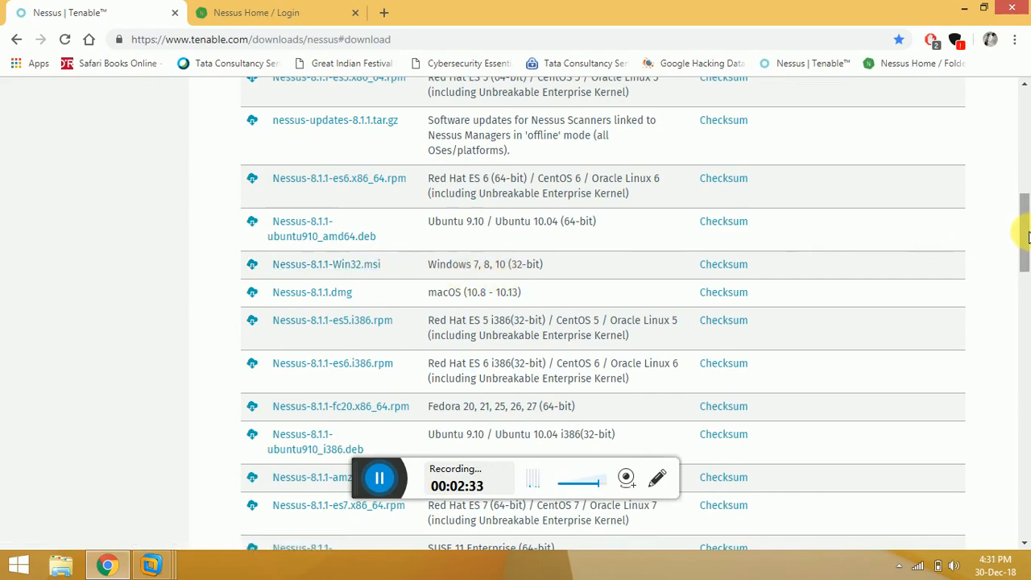
{"action": "left_click_drag", "start_coordinate": [1027, 236], "coordinate": [1012, 115]}
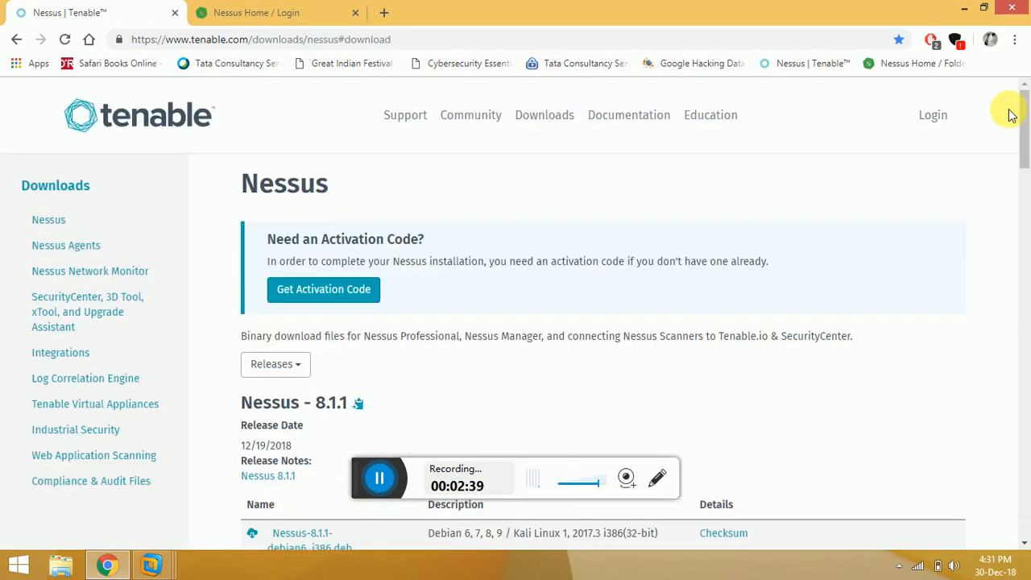
On the Nessus login page, sign in with the account e-mail and password, re-entering the password.
{"action": "left_click", "coordinate": [262, 12]}
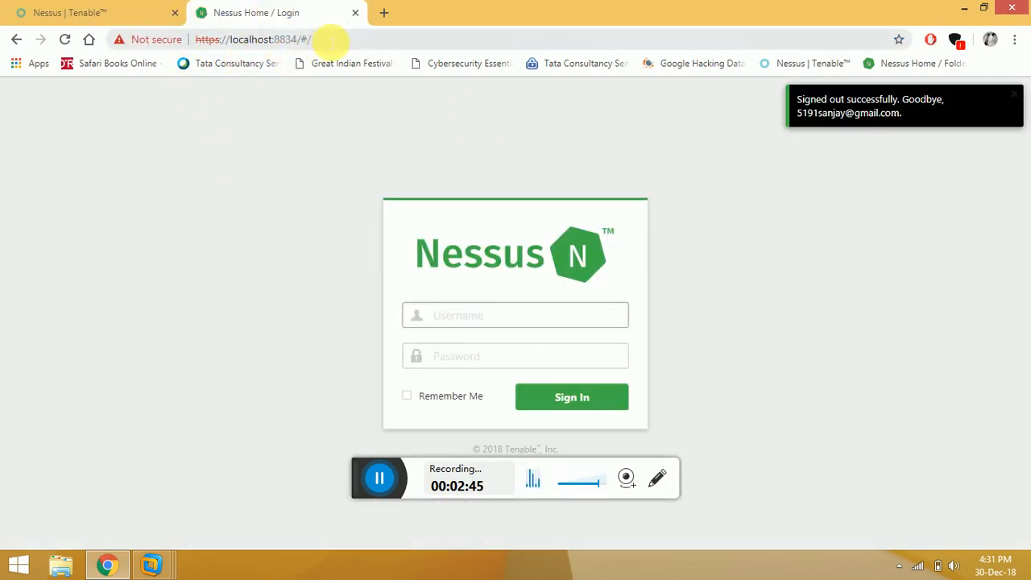
{"action": "left_click", "coordinate": [329, 39]}
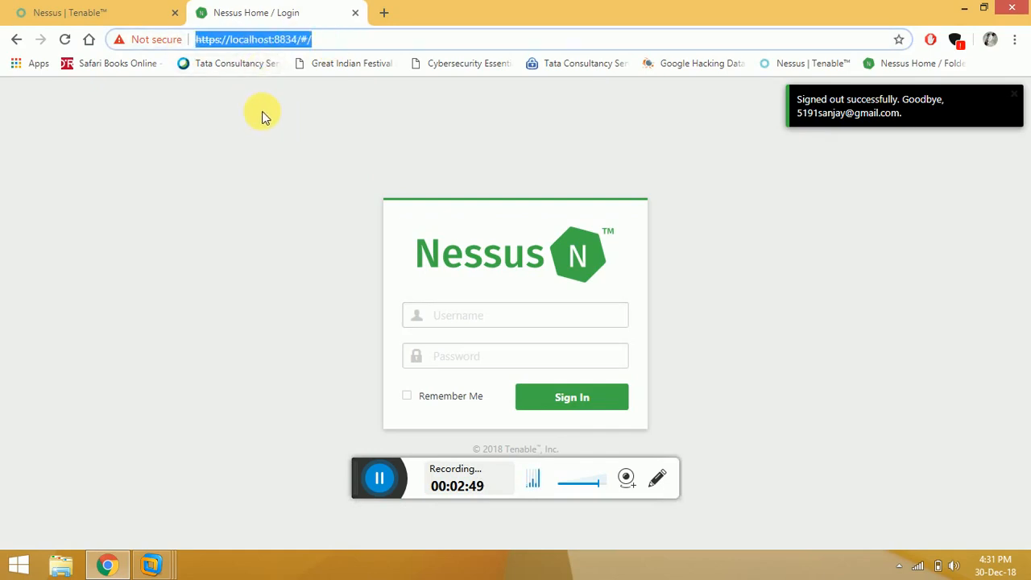
{"action": "left_click", "coordinate": [478, 145]}
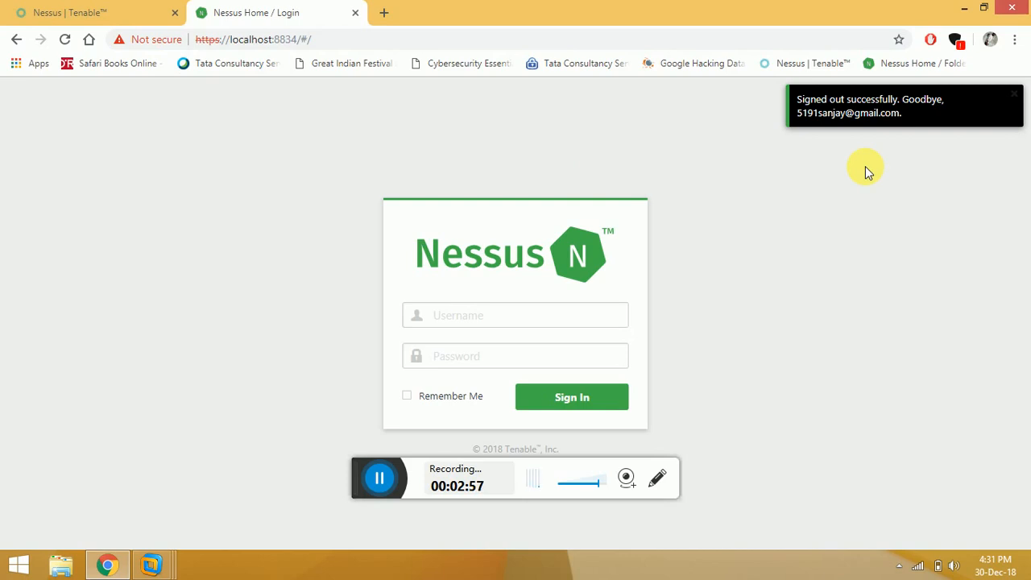
{"action": "left_click", "coordinate": [479, 313]}
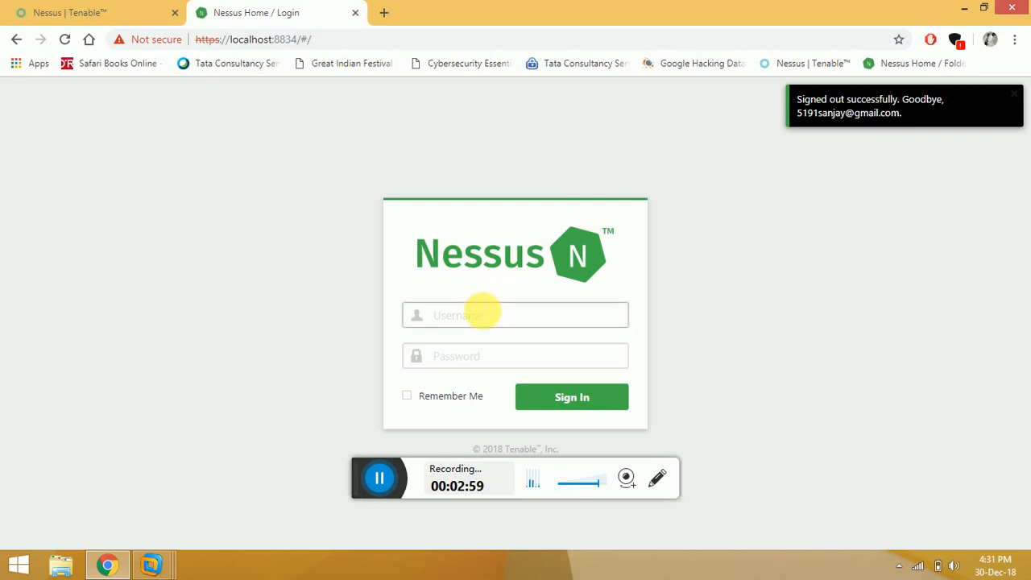
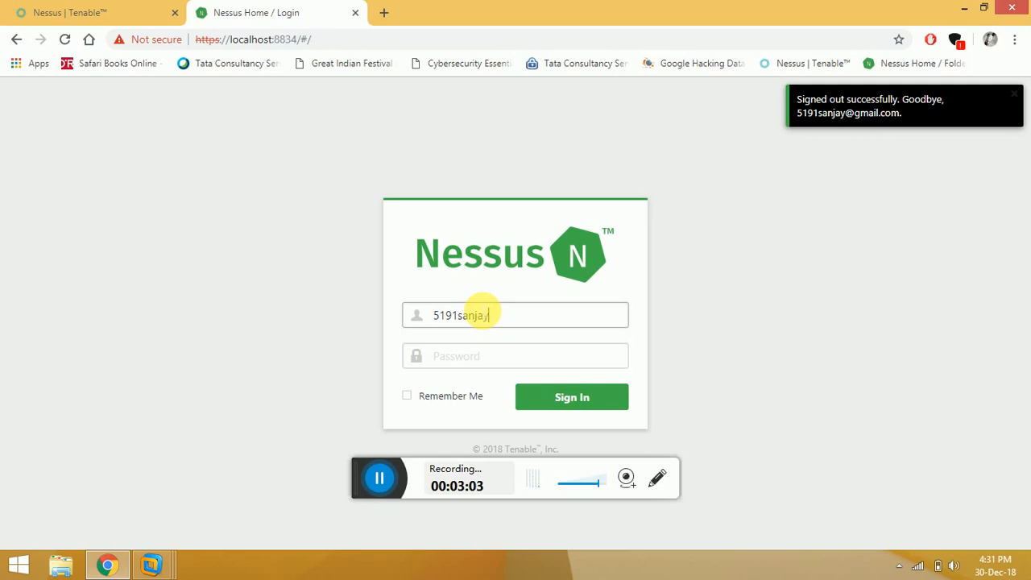
{"action": "key", "text": "Tab"}
{"action": "type", "text": "••••••"}
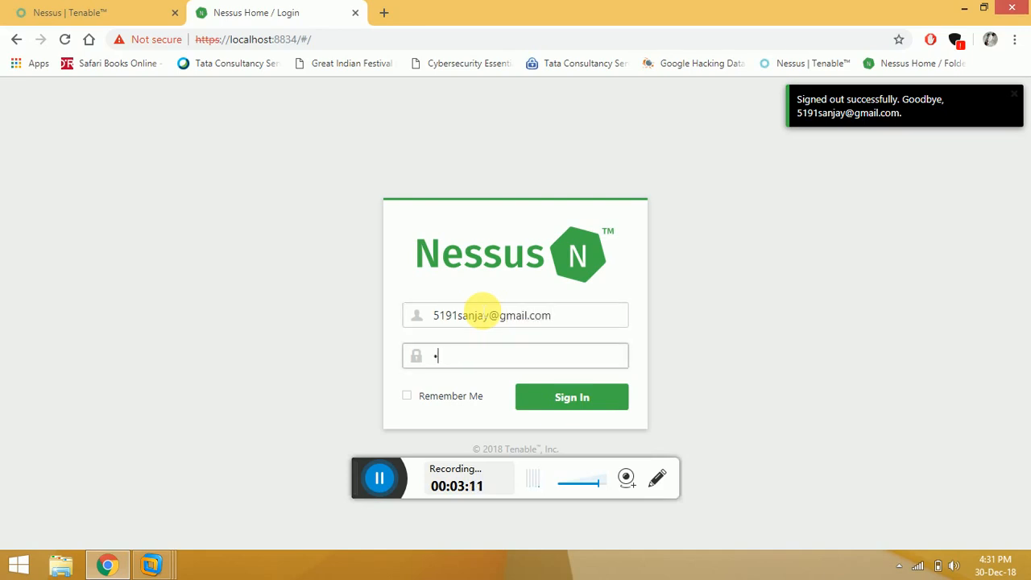
{"action": "type", "text": "•••"}
{"action": "key", "text": "Return"}
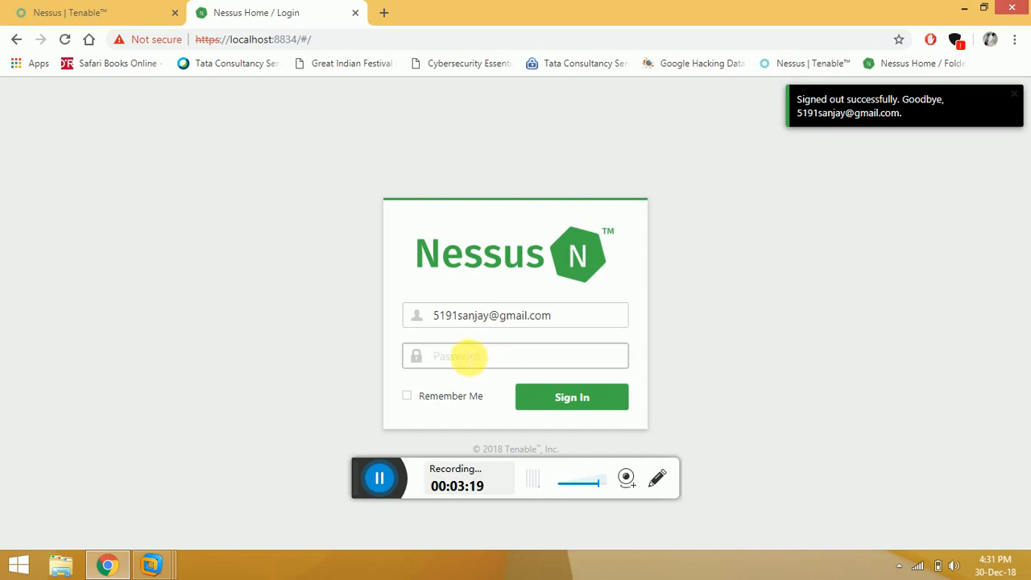
{"action": "type", "text": "••••••"}
{"action": "key", "text": "Return"}
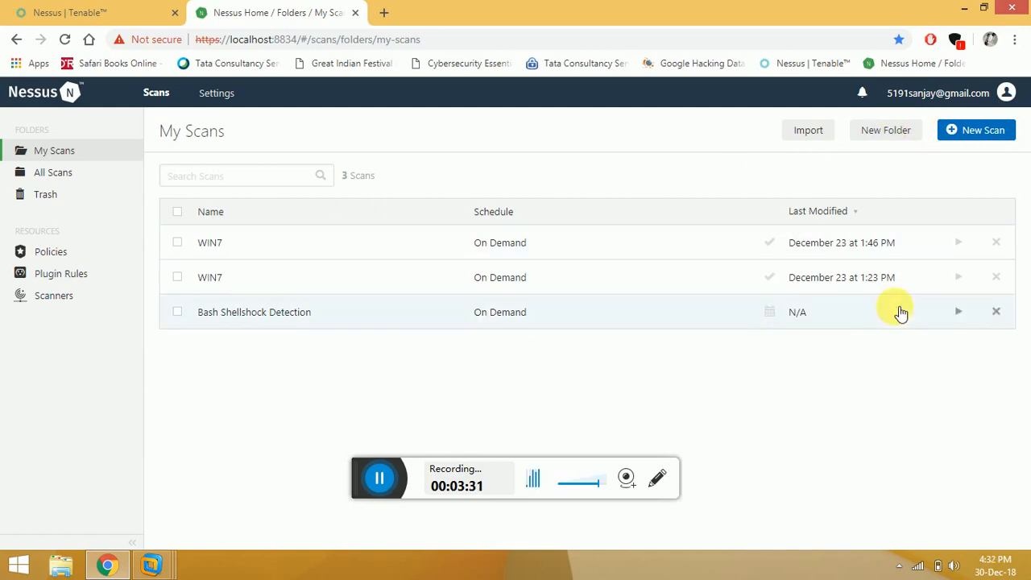
Start a new scan from My Scans and scroll through the Scan Templates library.
{"action": "left_click", "coordinate": [968, 132]}
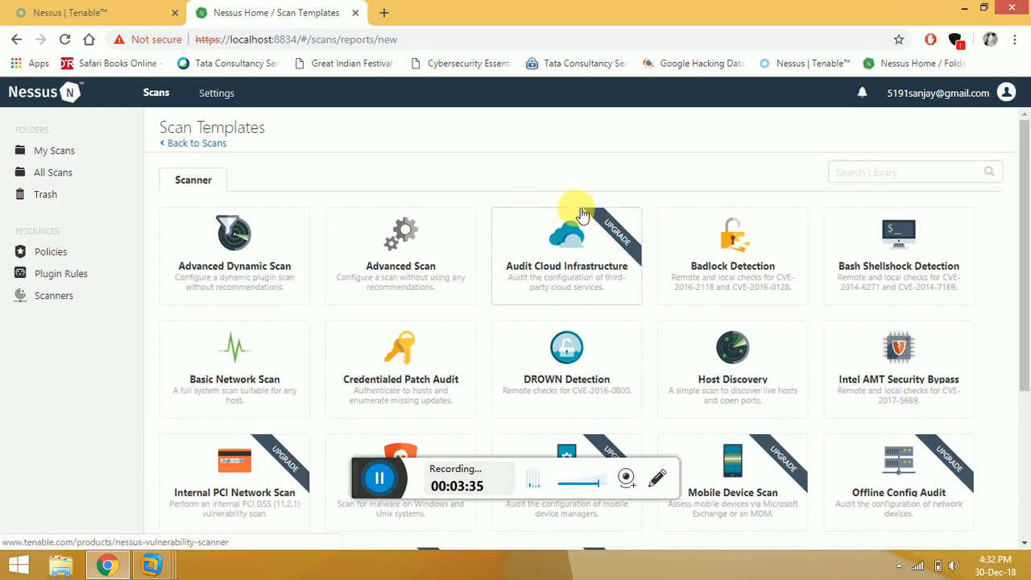
{"action": "left_click_drag", "start_coordinate": [1024, 187], "coordinate": [1025, 194]}
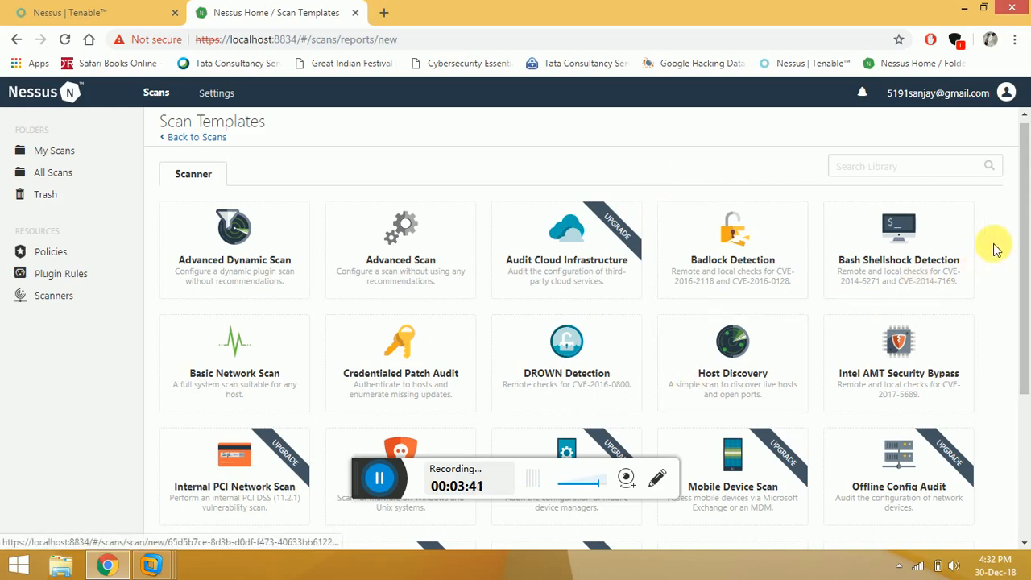
{"action": "left_click_drag", "start_coordinate": [1023, 234], "coordinate": [1023, 238]}
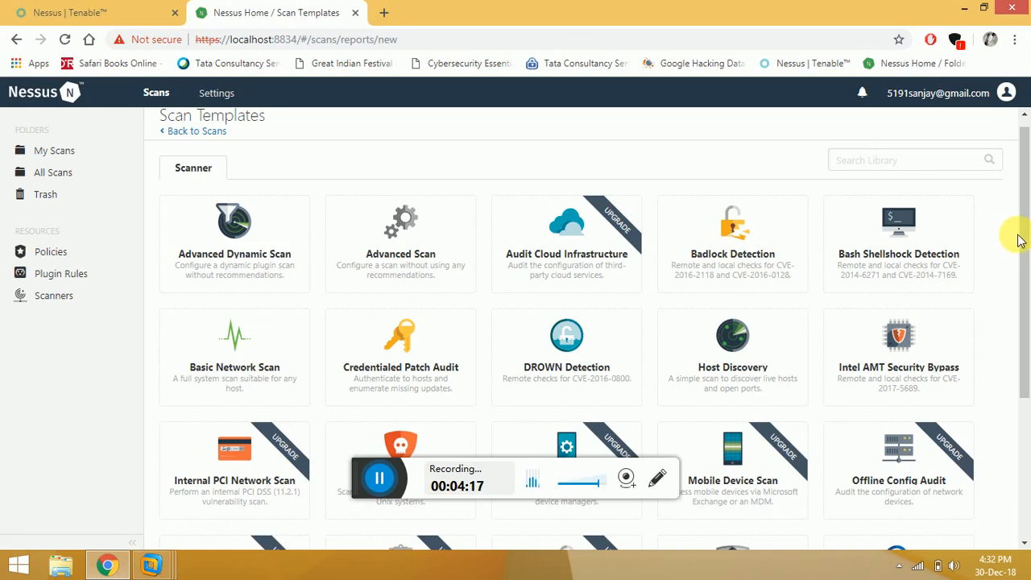
{"action": "left_click_drag", "start_coordinate": [1024, 235], "coordinate": [1023, 282]}
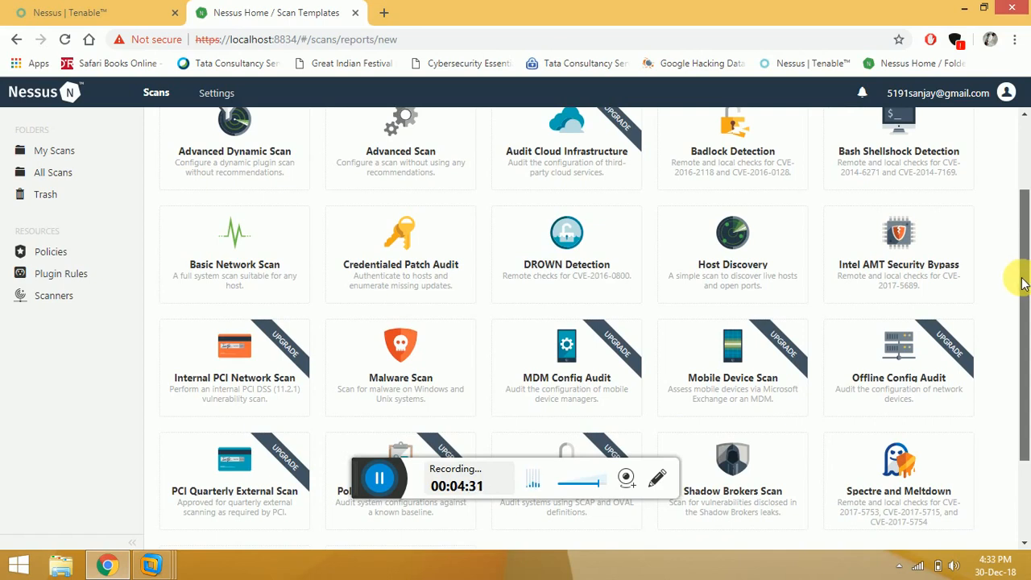
{"action": "left_click_drag", "start_coordinate": [1021, 282], "coordinate": [1021, 209]}
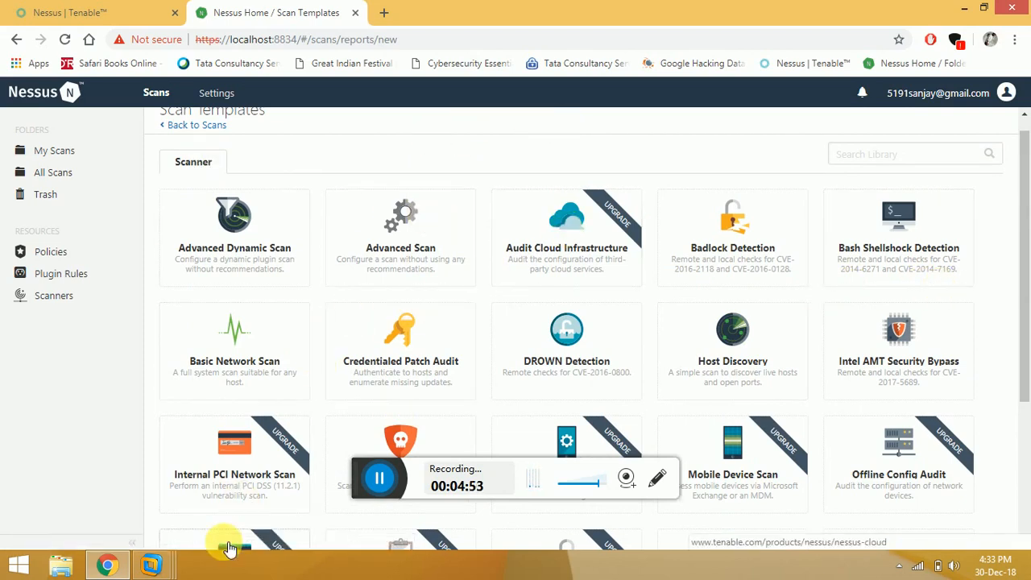
{"action": "mouse_move", "coordinate": [150, 563]}
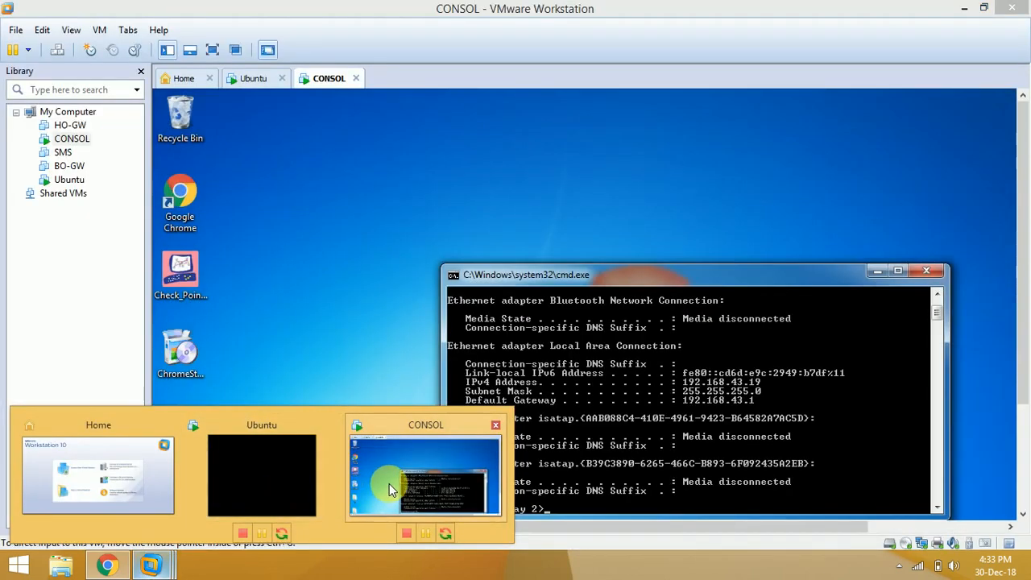
Show IPv4 address 192.168.43.19 in the CONSOL VM's ipconfig output, then open the host Start screen.
{"action": "left_click", "coordinate": [389, 484]}
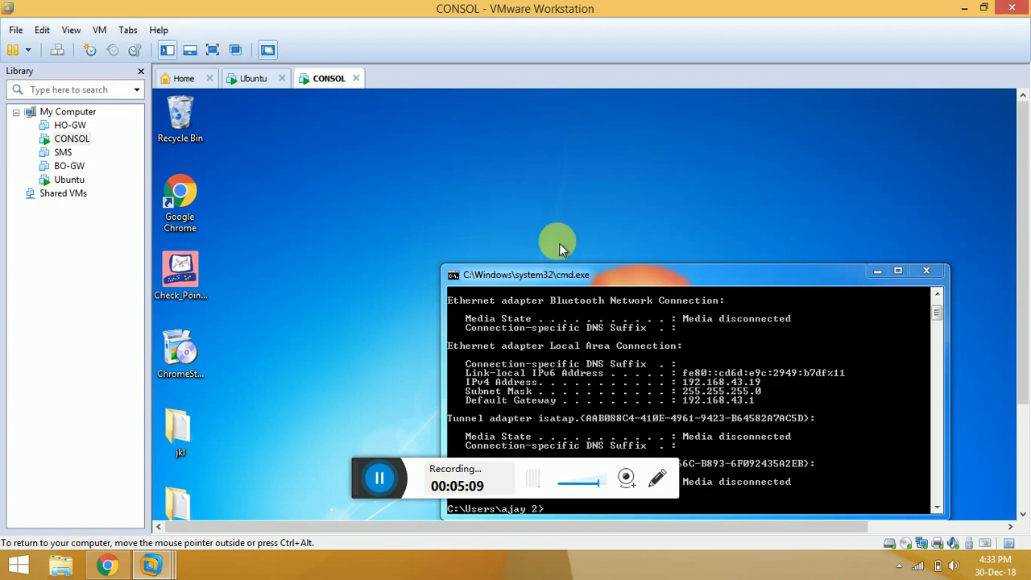
{"action": "key", "text": "super+Left"}
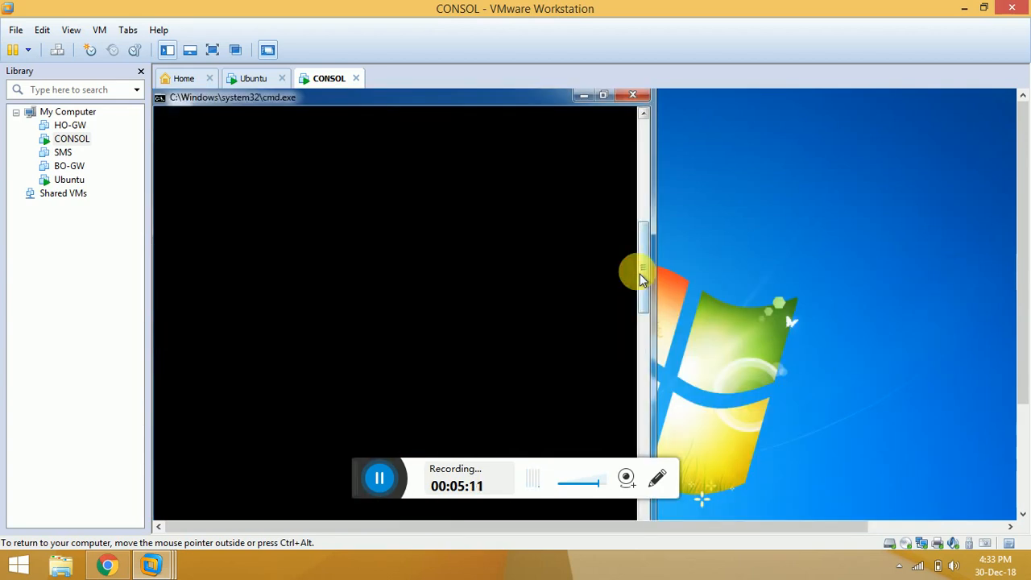
{"action": "key", "text": "super+Down"}
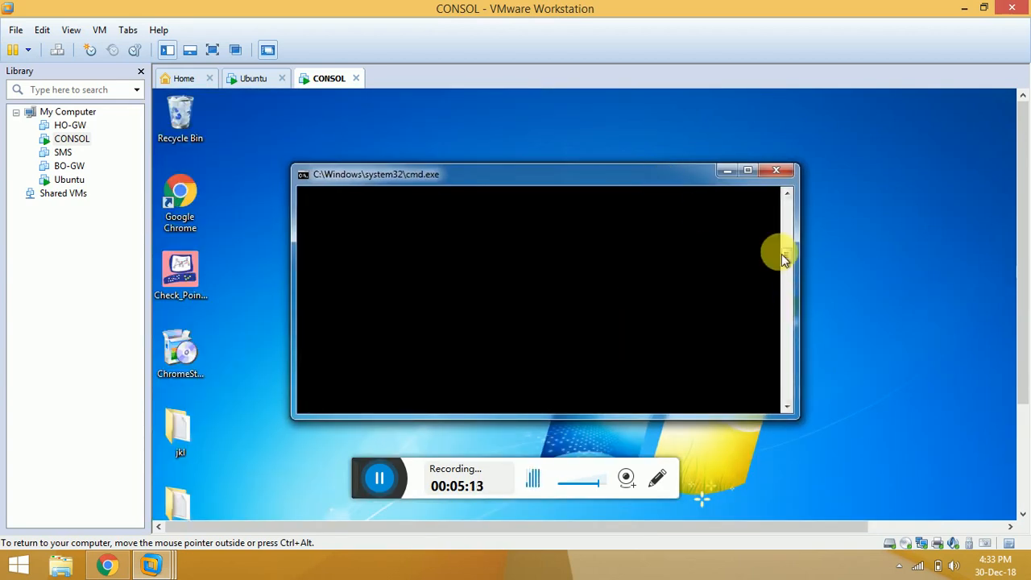
{"action": "left_click_drag", "start_coordinate": [788, 257], "coordinate": [788, 215]}
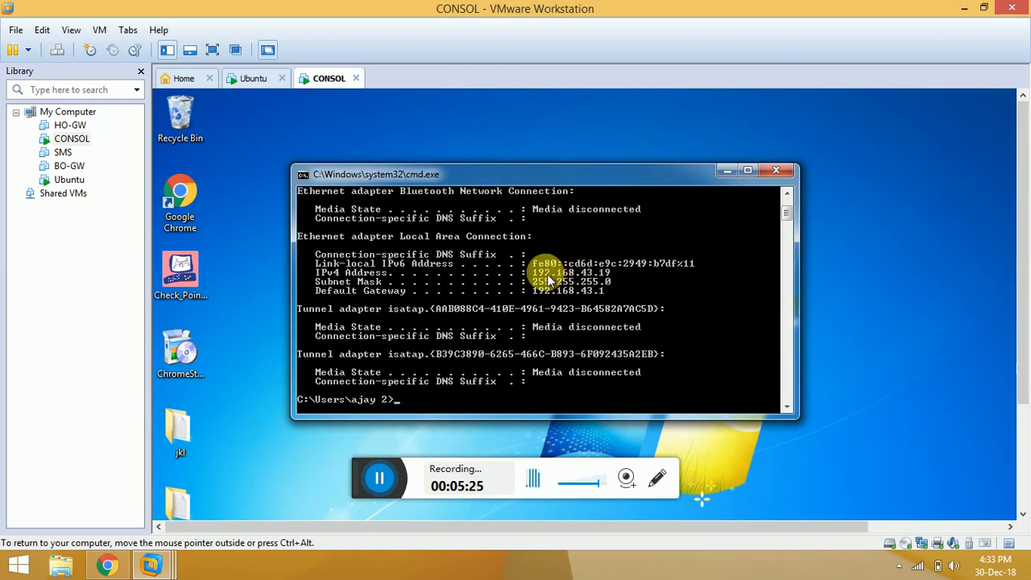
{"action": "left_click", "coordinate": [10, 566]}
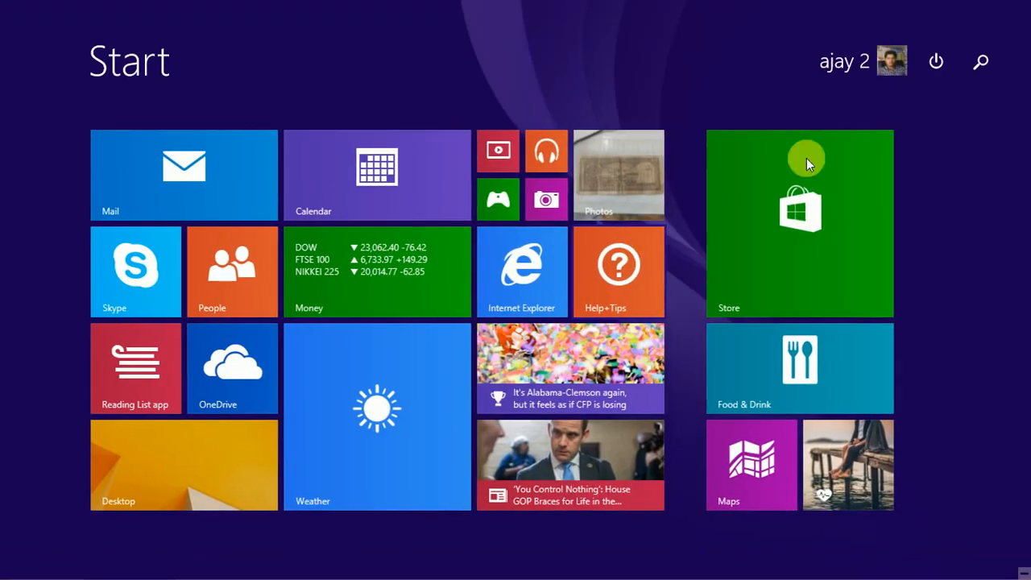
Ping 192.168.43.19 from a new Command Prompt, close it, and return to the browser.
{"action": "left_click", "coordinate": [979, 63]}
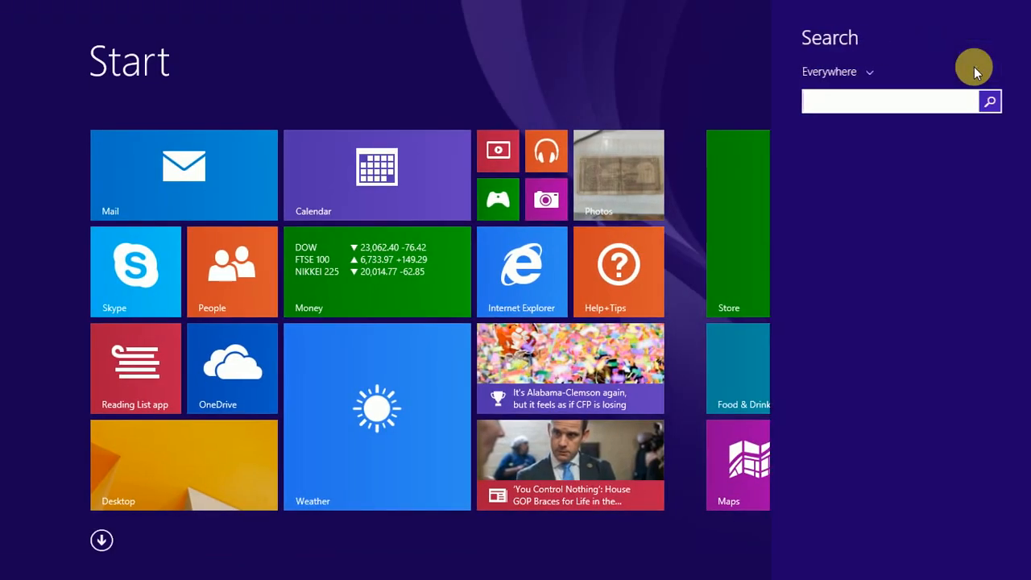
{"action": "type", "text": "cm"}
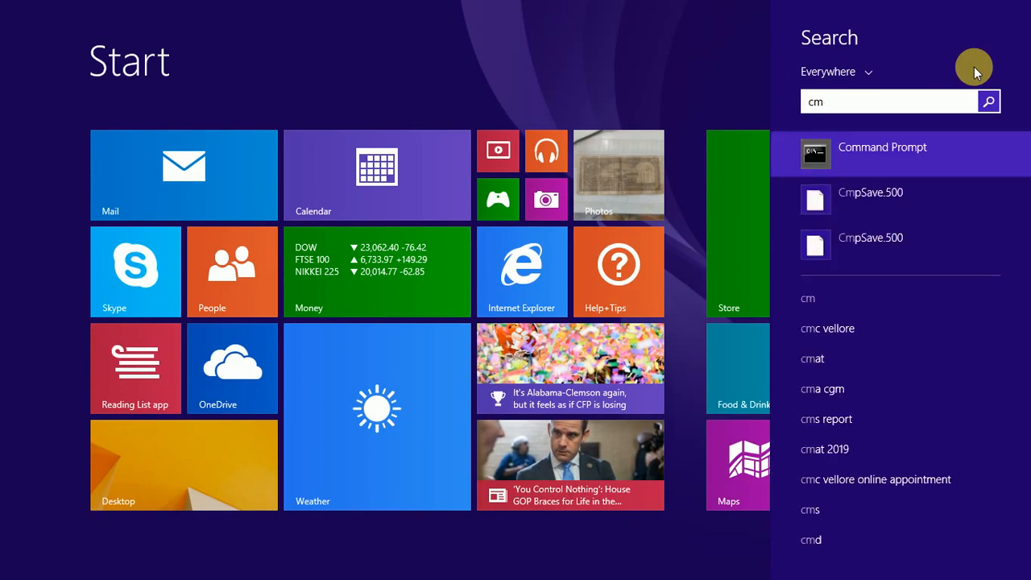
{"action": "left_click", "coordinate": [913, 145]}
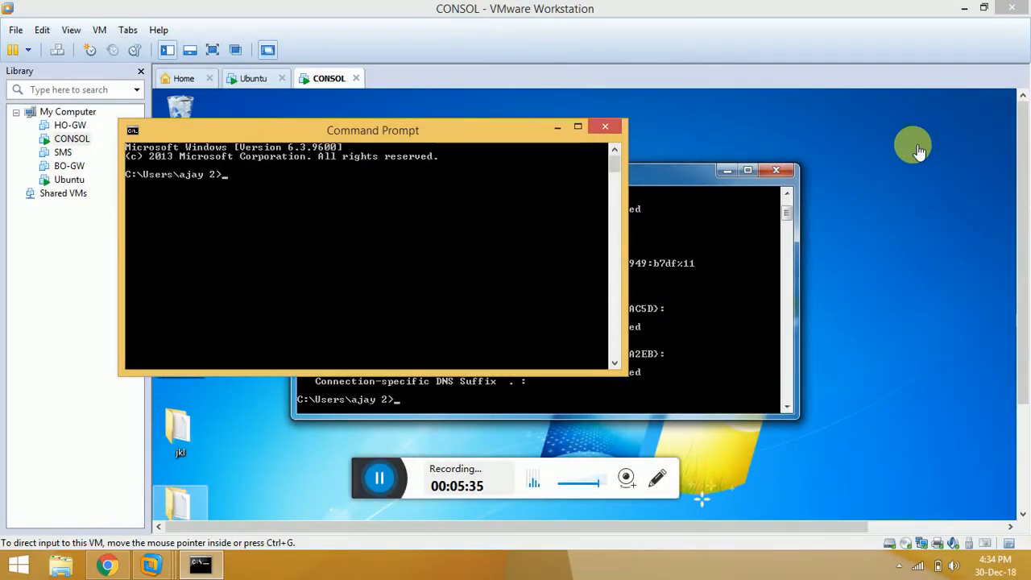
{"action": "type", "text": "ping 192.168.43.19"}
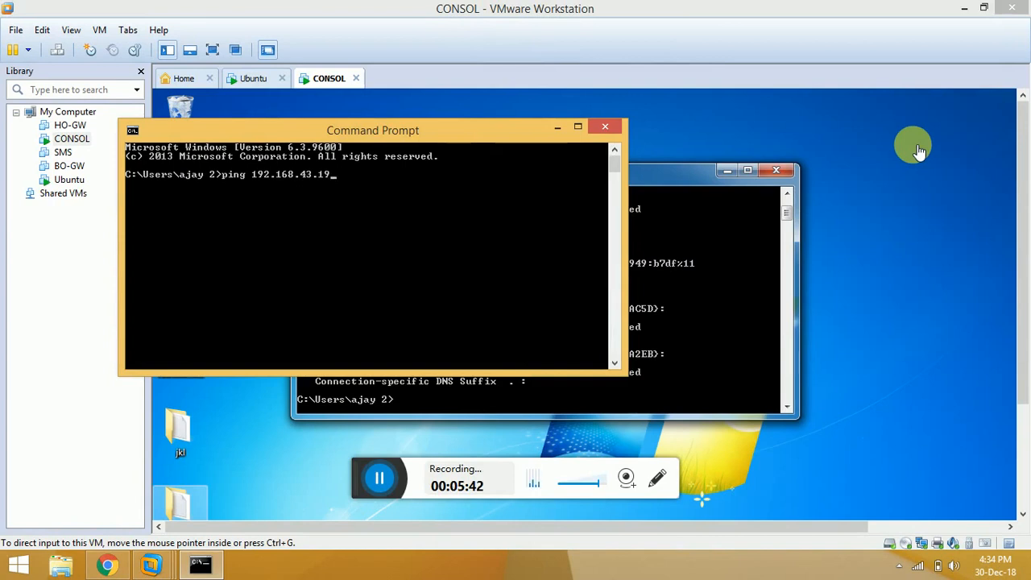
{"action": "key", "text": "Return"}
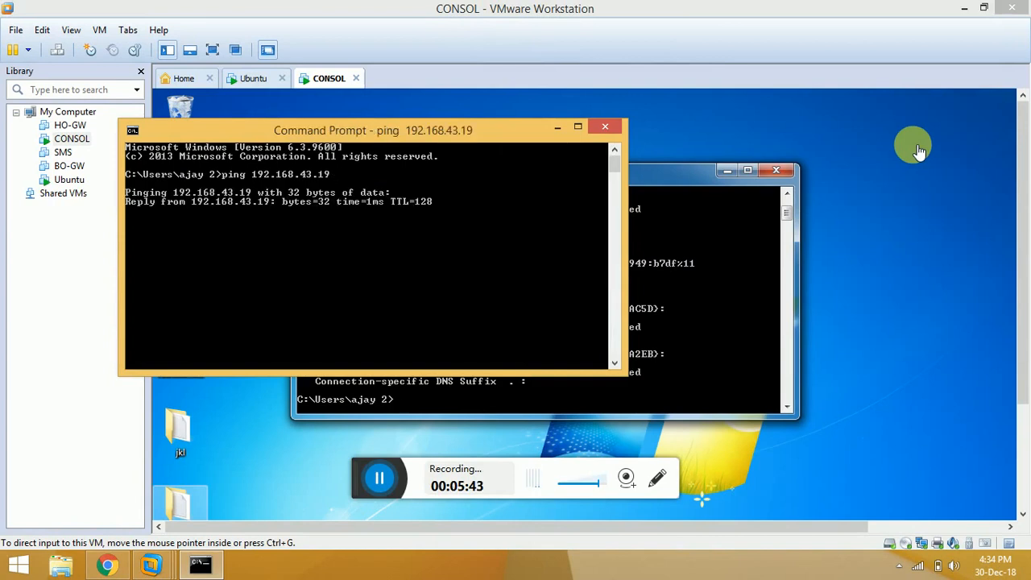
{"action": "left_click", "coordinate": [597, 129]}
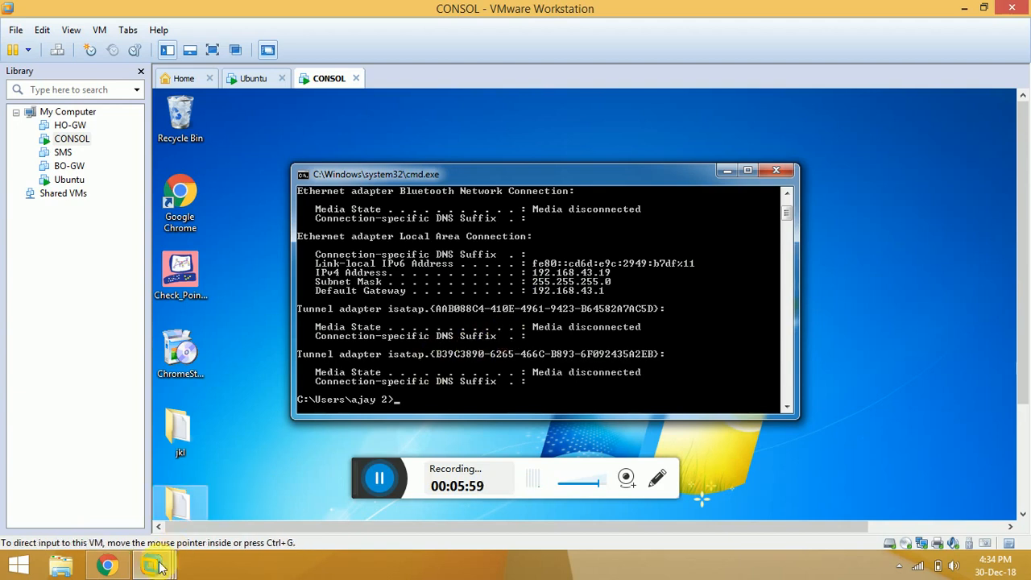
{"action": "left_click", "coordinate": [120, 566]}
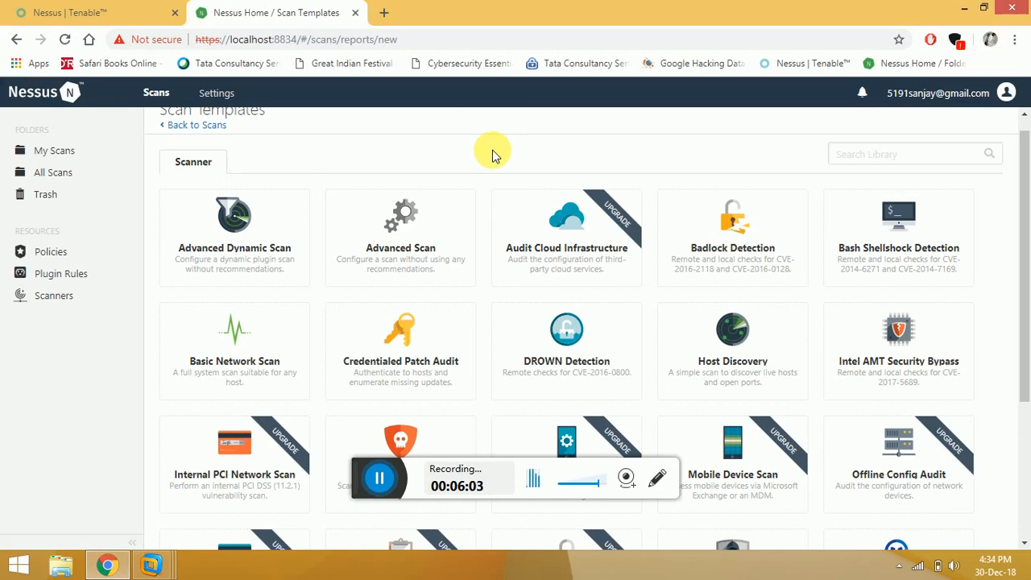
Pick the Host Discovery template and name the scan 'Host Discovery'.
{"action": "left_click_drag", "start_coordinate": [1024, 198], "coordinate": [1022, 224]}
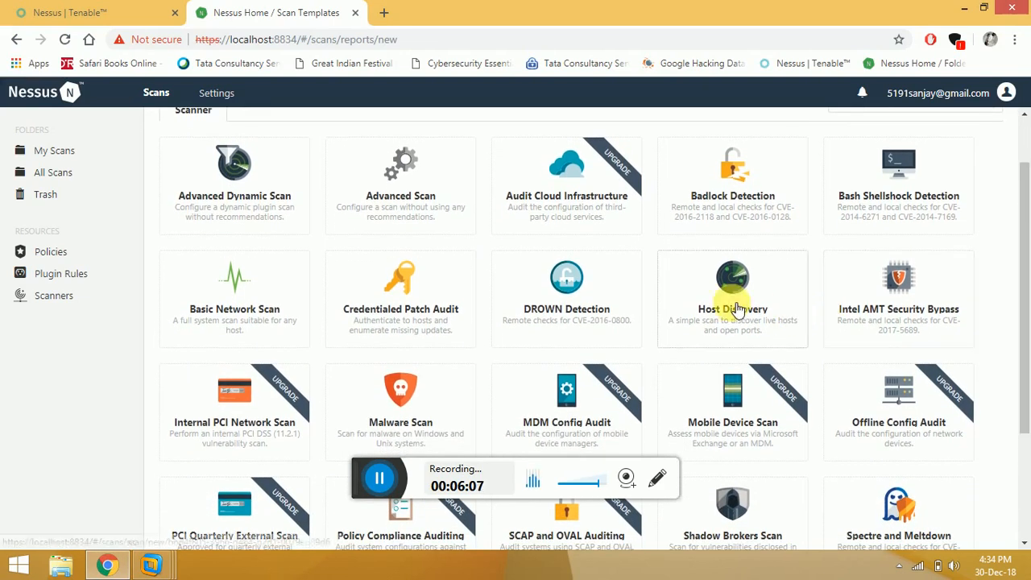
{"action": "left_click", "coordinate": [736, 310]}
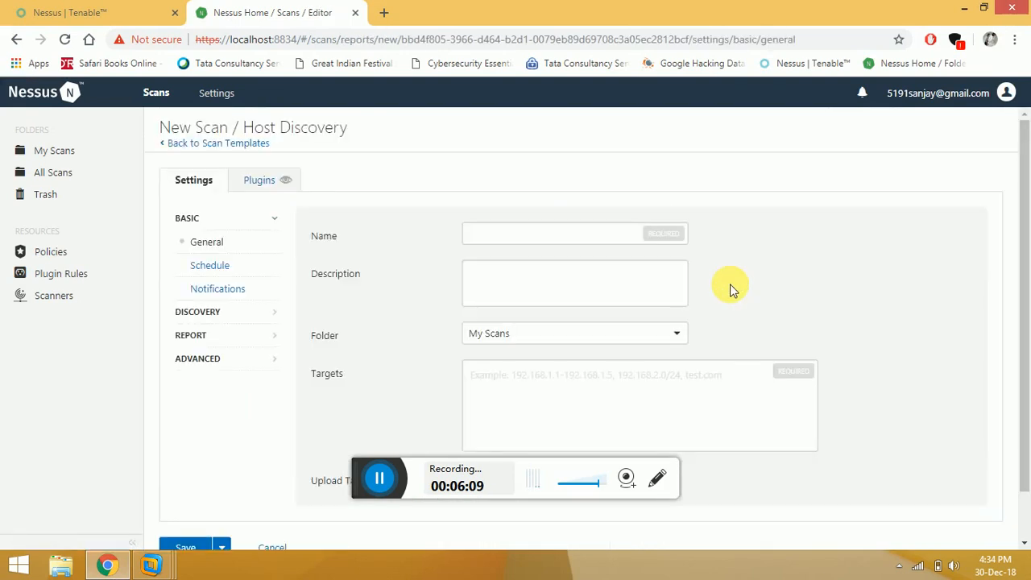
{"action": "left_click", "coordinate": [515, 241]}
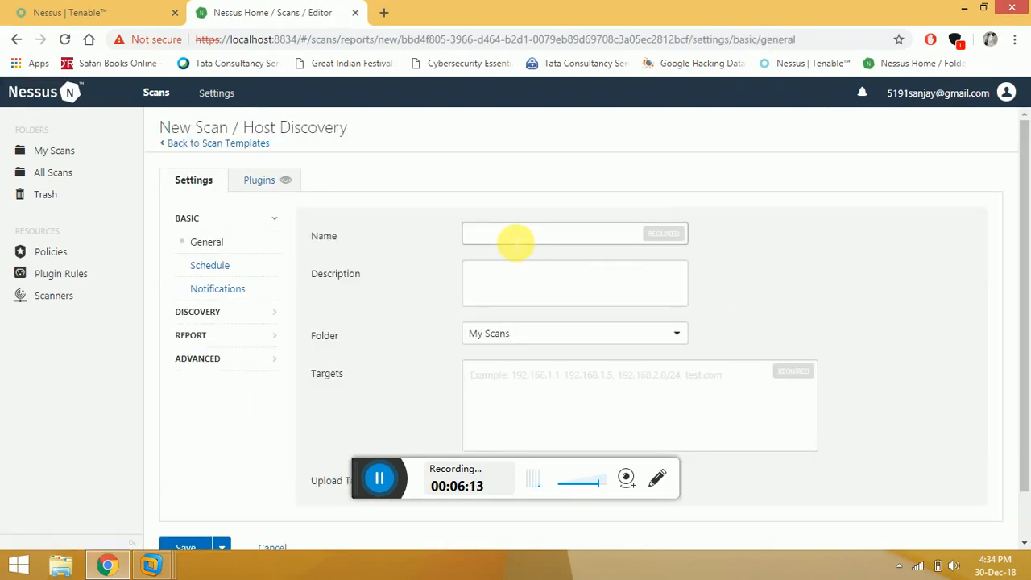
{"action": "type", "text": "Host Discovery"}
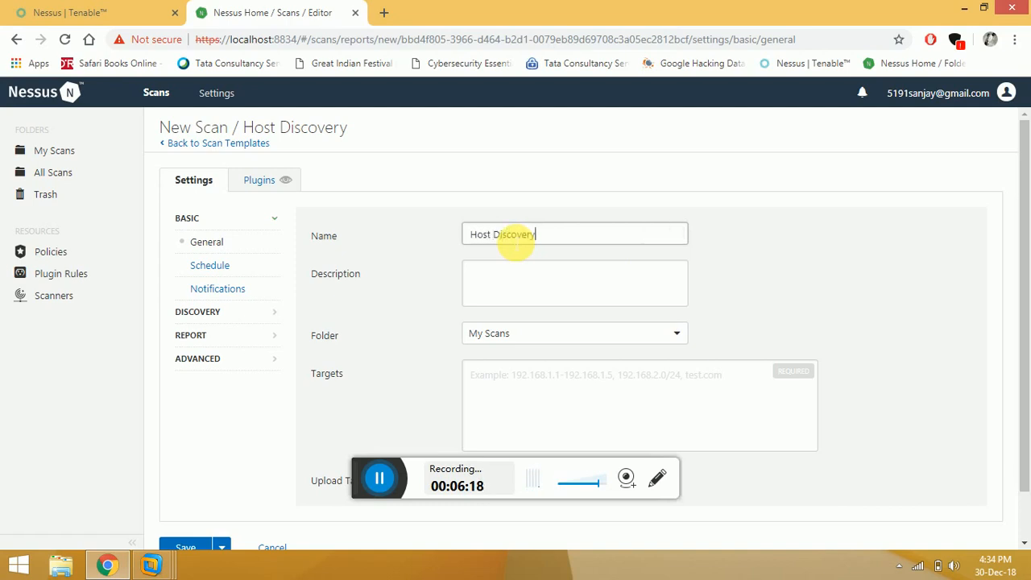
{"action": "left_click", "coordinate": [840, 232]}
Set the target to 192.168.43.19, keep the My Scans folder, and save the scan.
{"action": "left_click_drag", "start_coordinate": [1023, 251], "coordinate": [1019, 295]}
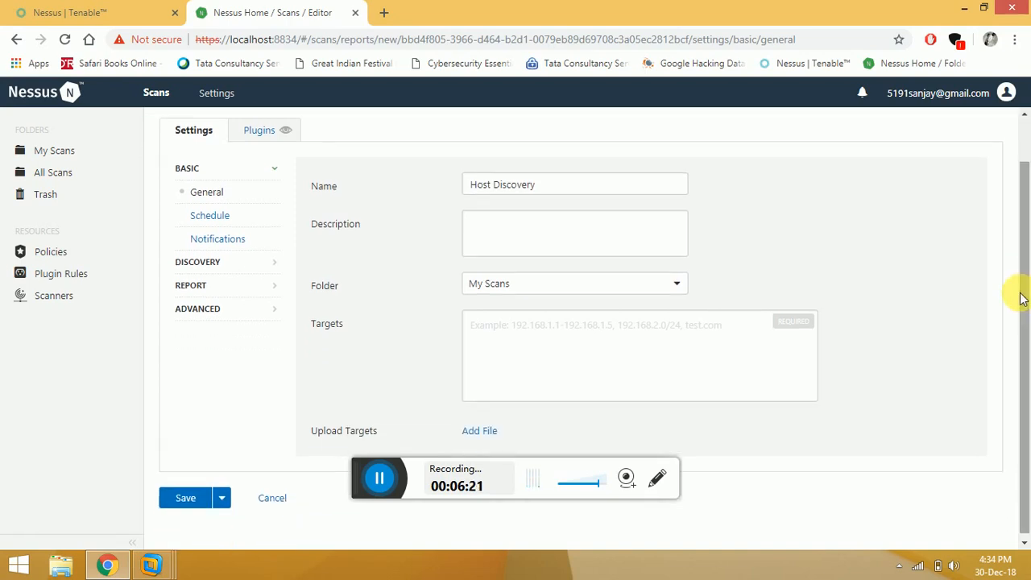
{"action": "left_click", "coordinate": [570, 334]}
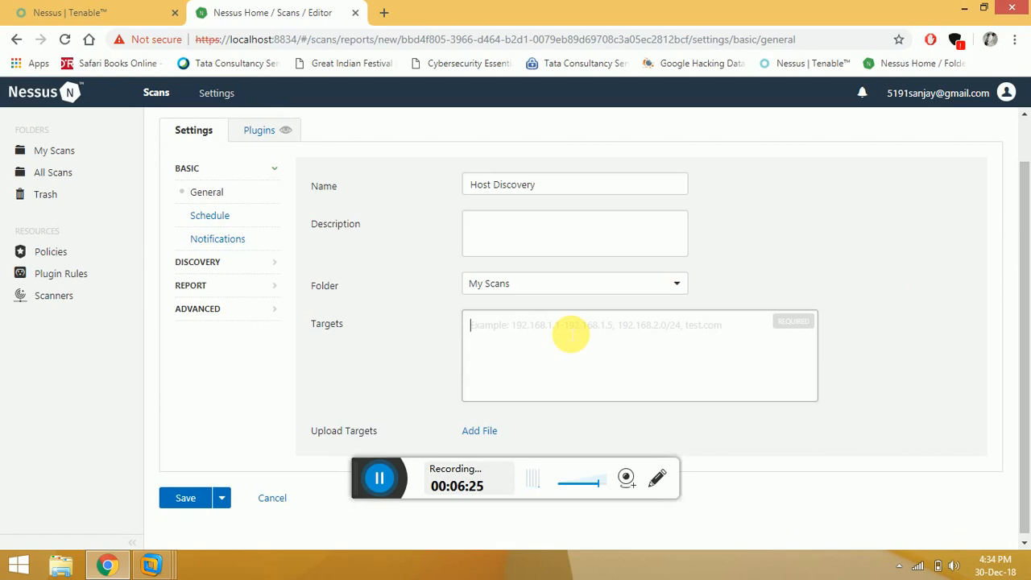
{"action": "type", "text": "192.1"}
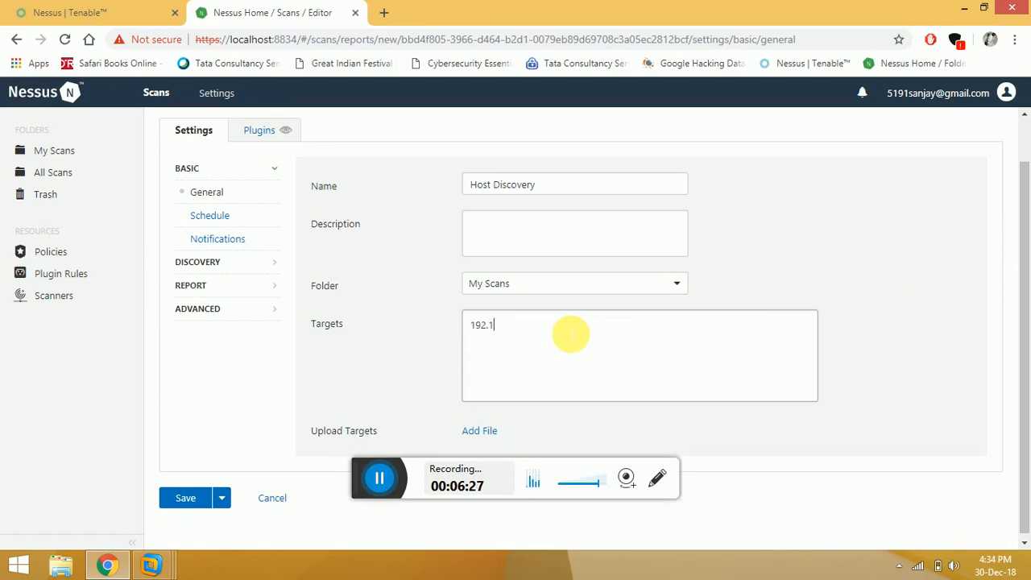
{"action": "type", "text": "68.43.19"}
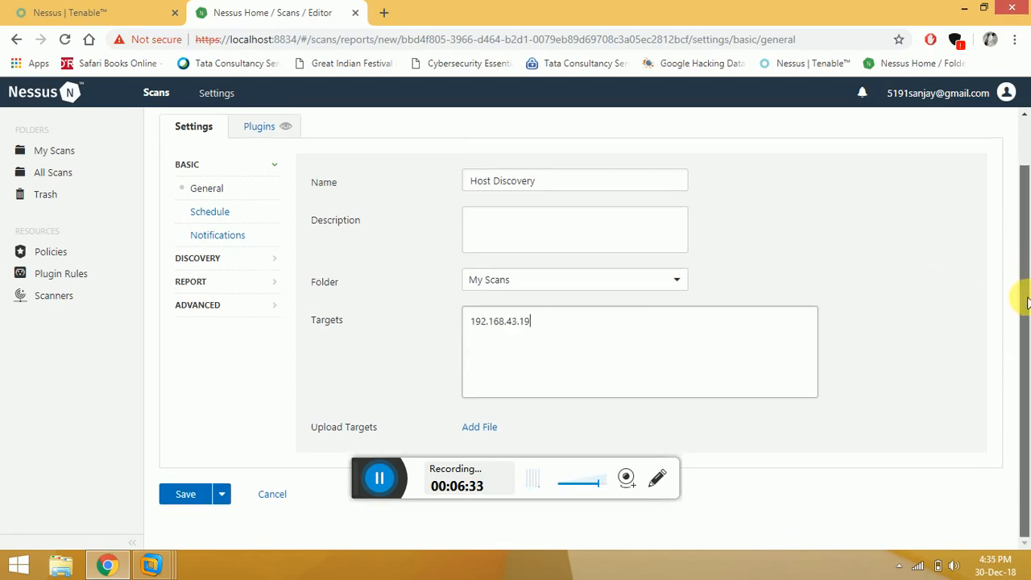
{"action": "scroll", "coordinate": [1025, 278], "scroll_direction": "down", "scroll_amount": 1}
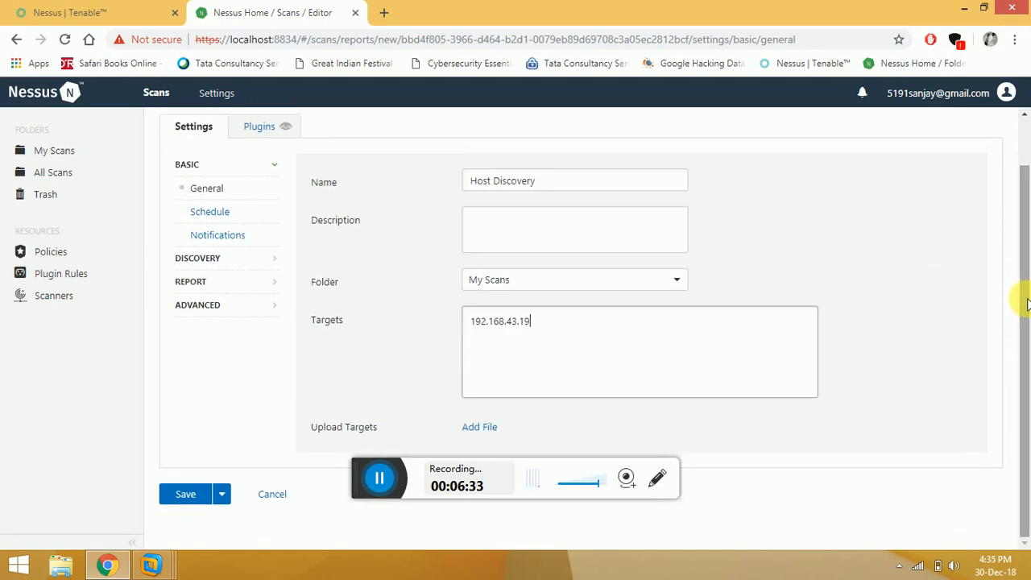
{"action": "left_click", "coordinate": [534, 284]}
{"action": "left_click", "coordinate": [782, 249]}
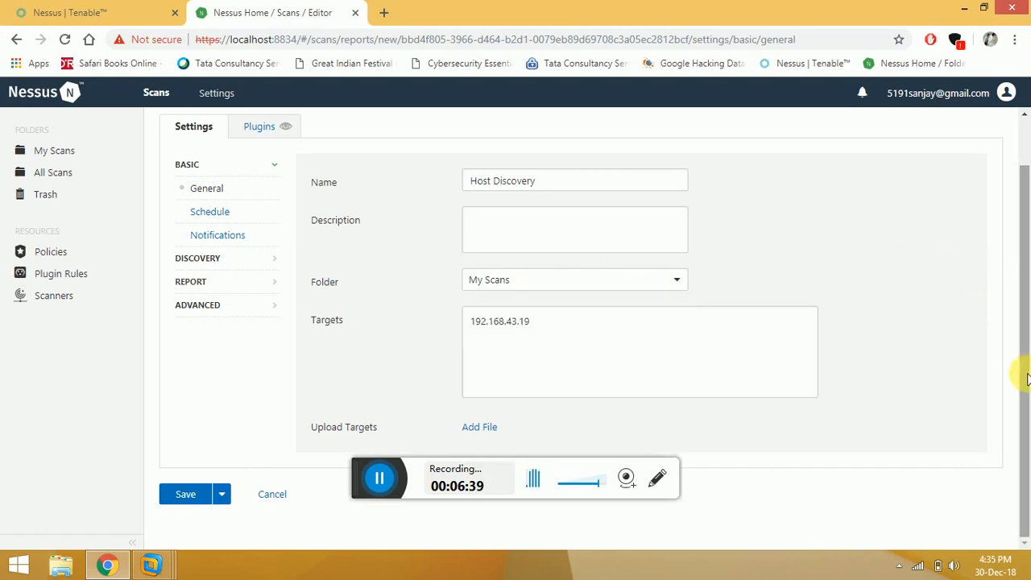
{"action": "left_click", "coordinate": [182, 492]}
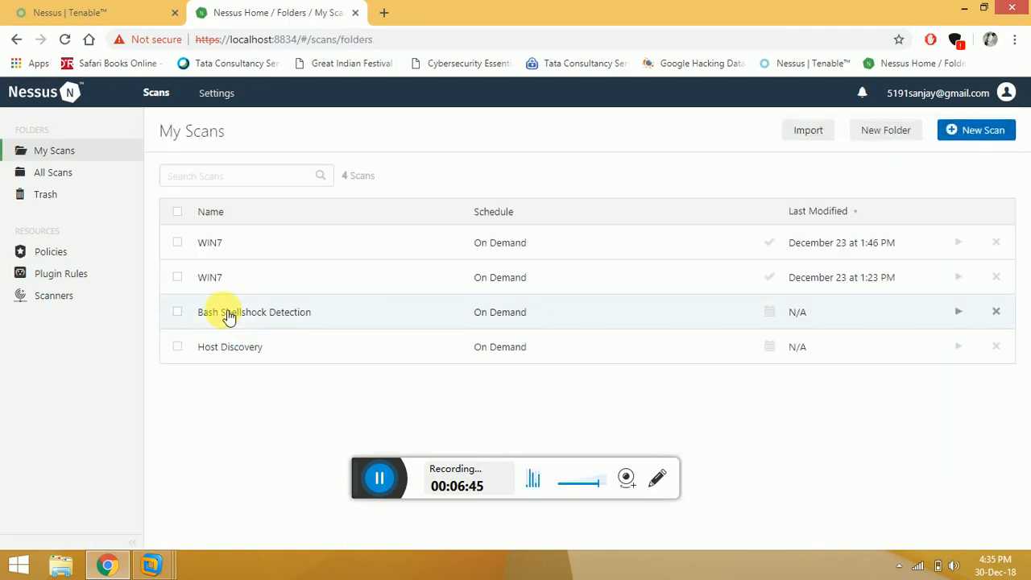
Select both WIN7 scans and Bash Shellshock Detection, check the actions menu, then deselect them.
{"action": "left_click", "coordinate": [179, 244]}
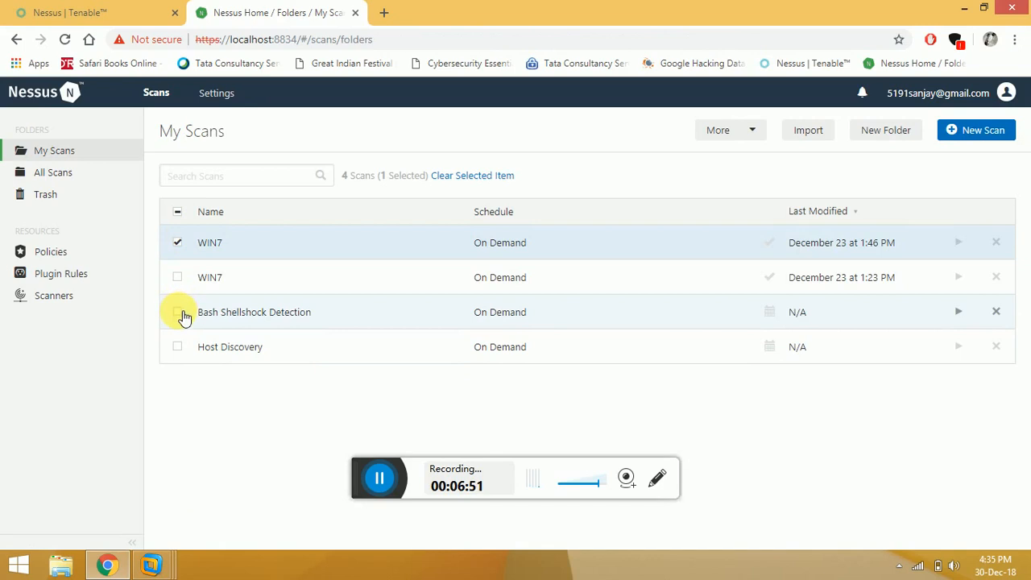
{"action": "left_click", "coordinate": [183, 313]}
{"action": "left_click", "coordinate": [183, 278]}
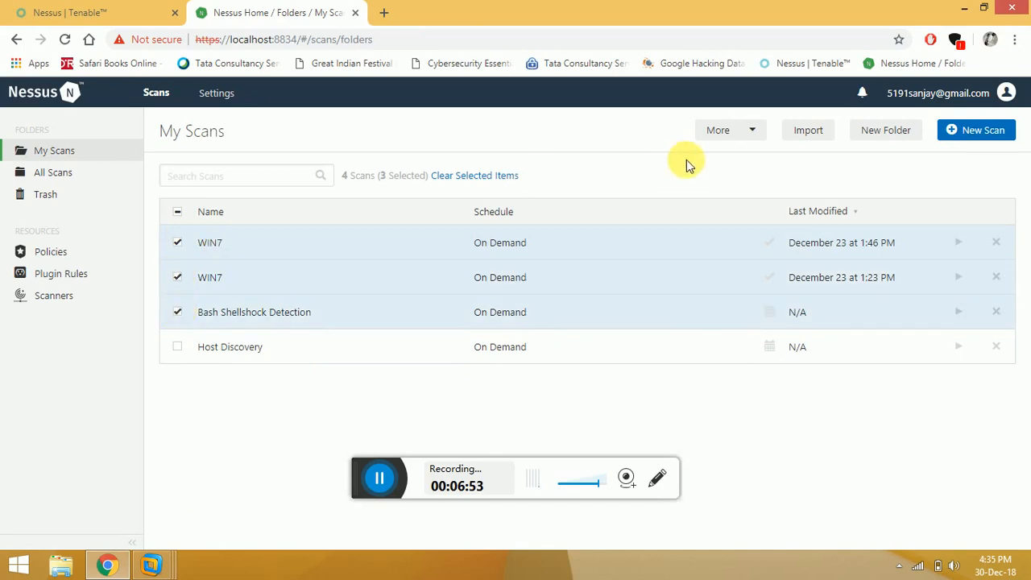
{"action": "left_click", "coordinate": [759, 135]}
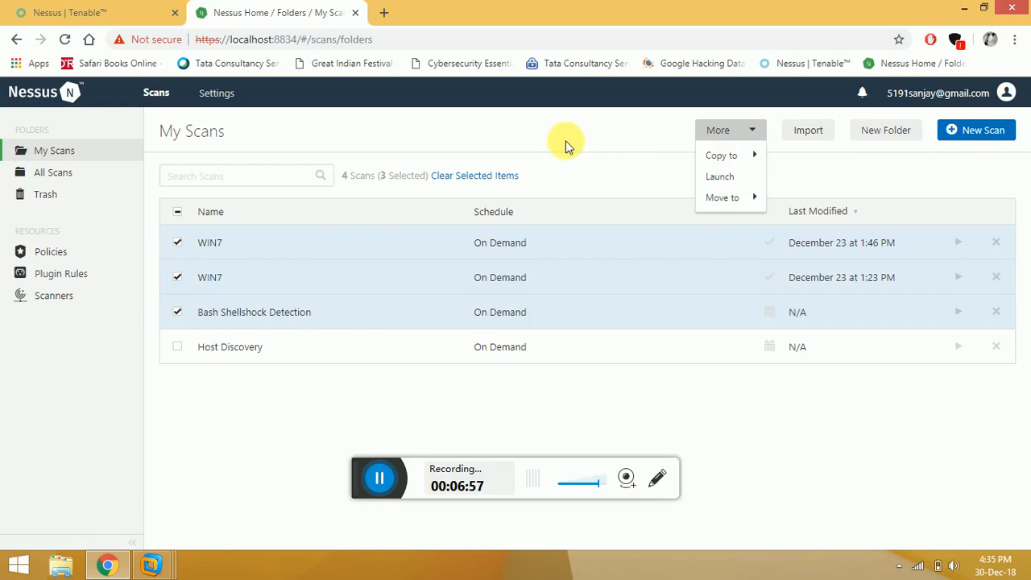
{"action": "left_click", "coordinate": [395, 129]}
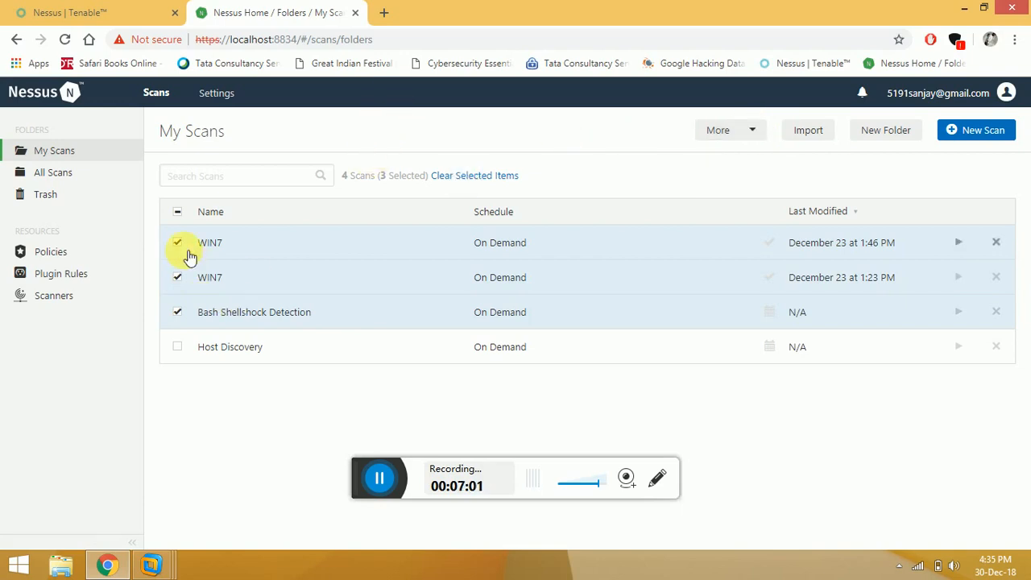
{"action": "left_click", "coordinate": [178, 277]}
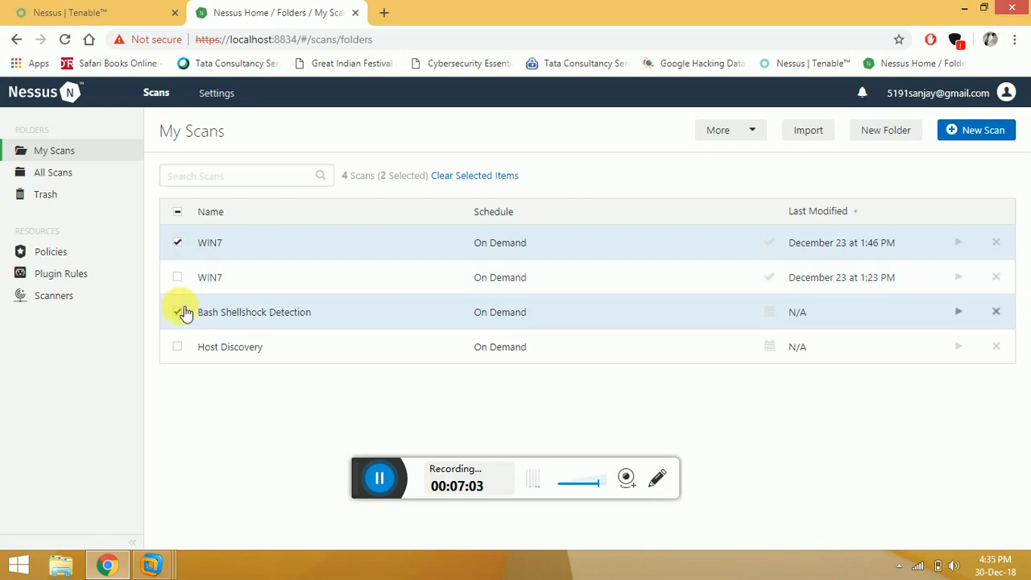
{"action": "left_click", "coordinate": [179, 312]}
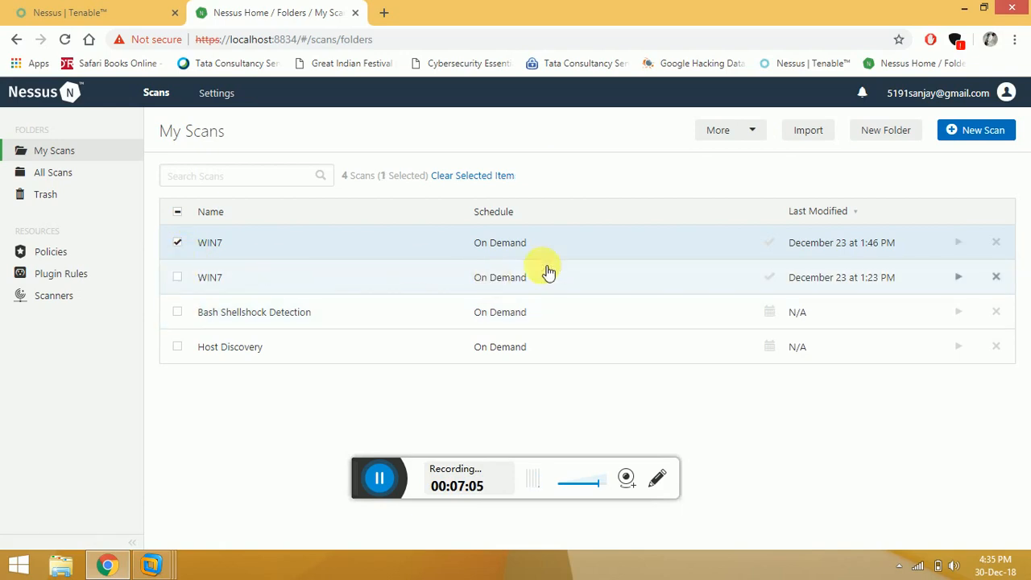
Trash both WIN7 scans and the Bash Shellshock Detection scan, then open Host Discovery.
{"action": "left_click", "coordinate": [996, 243]}
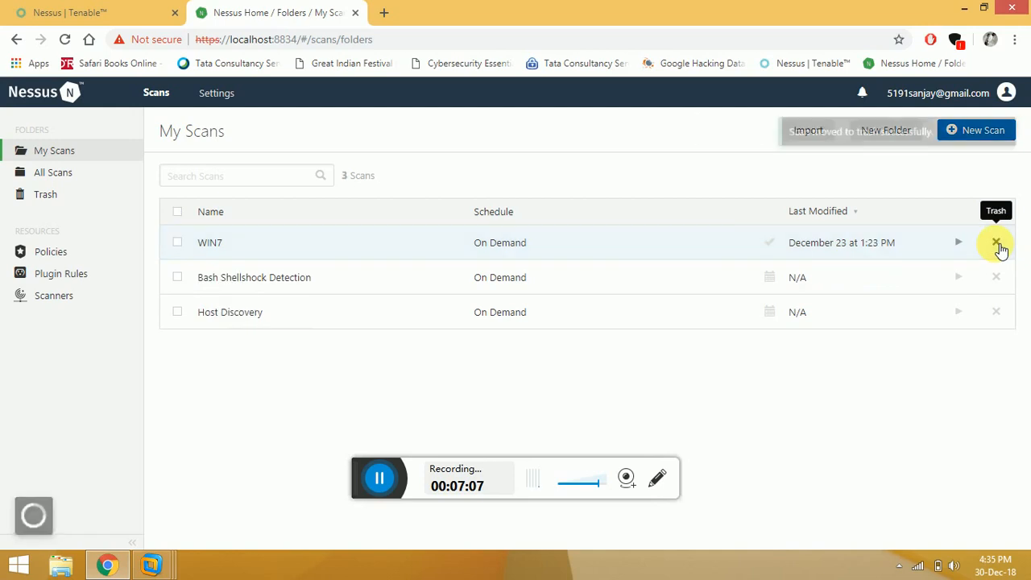
{"action": "left_click", "coordinate": [997, 243]}
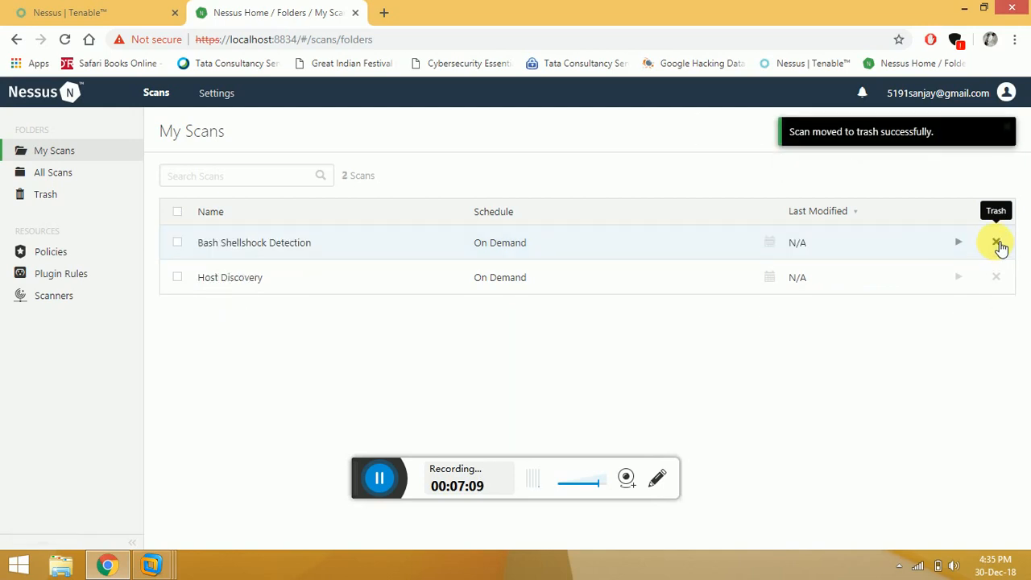
{"action": "left_click", "coordinate": [997, 243]}
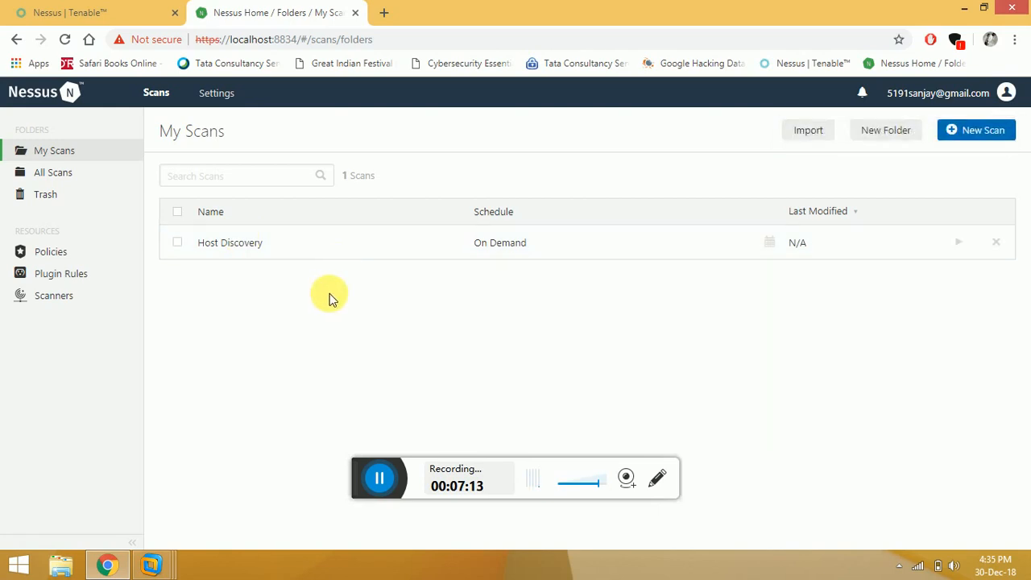
{"action": "left_click", "coordinate": [251, 252]}
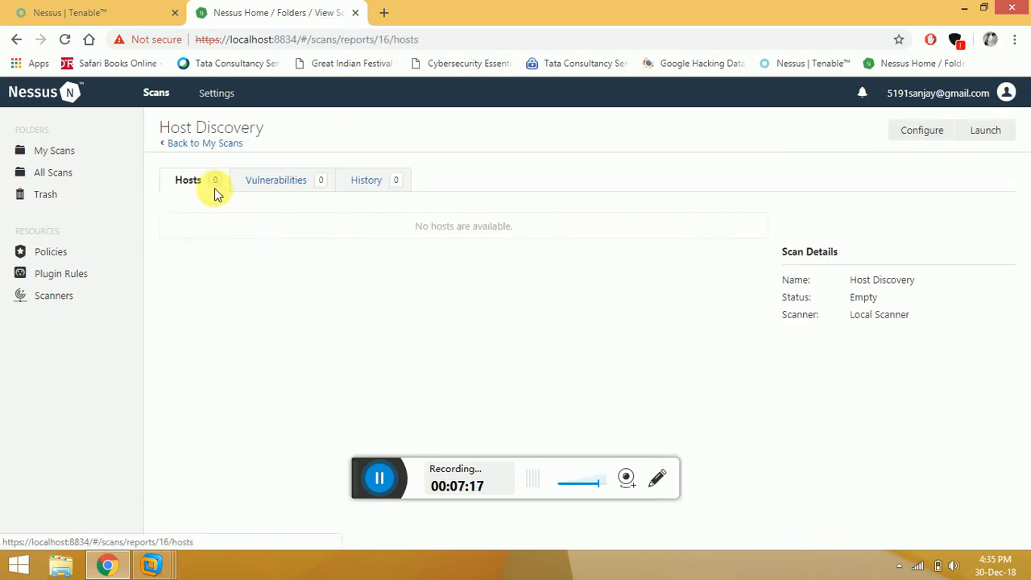
Return to My Scans and launch the Host Discovery scan.
{"action": "left_click", "coordinate": [216, 147]}
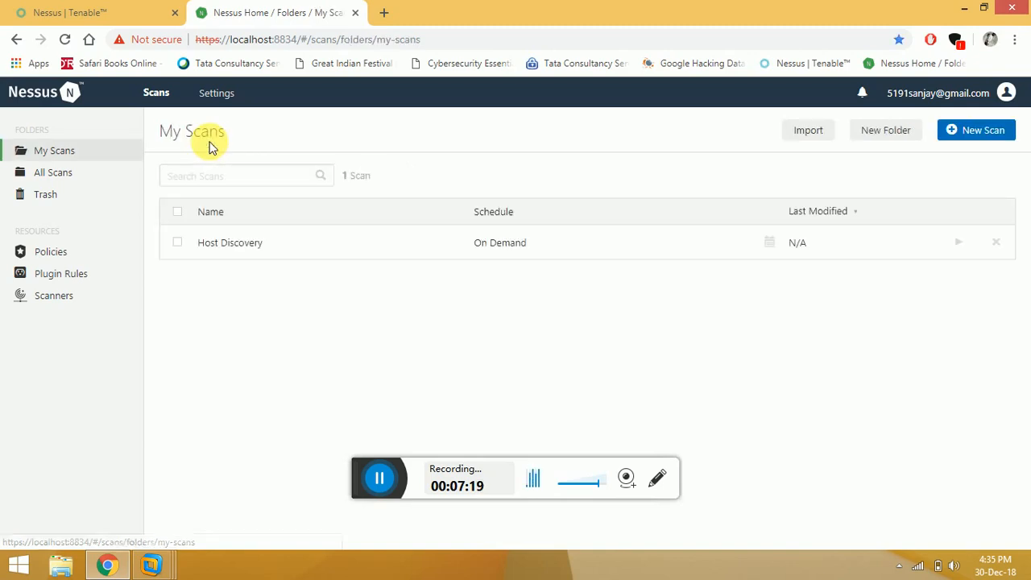
{"action": "left_click", "coordinate": [962, 245]}
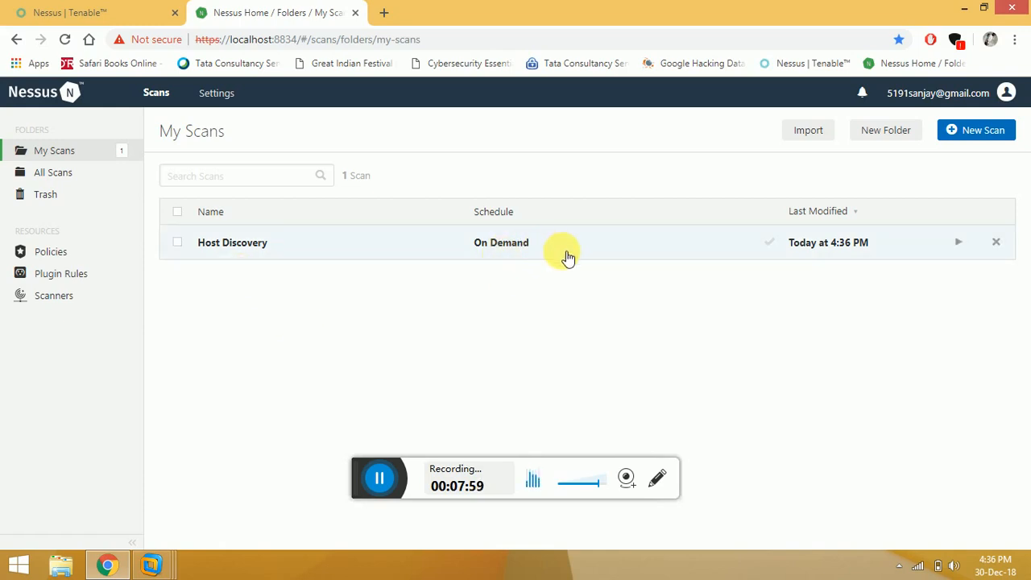
Open Host Discovery results for 192.168.43.19 and read the Ping the remote host (#10180) finding.
{"action": "left_click", "coordinate": [233, 250]}
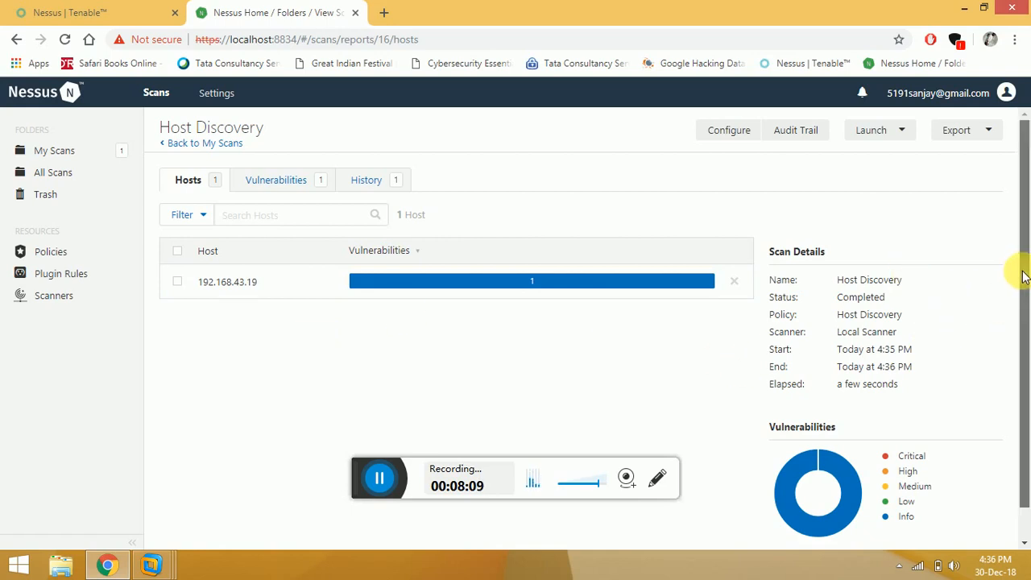
{"action": "left_click_drag", "start_coordinate": [1023, 277], "coordinate": [1012, 231]}
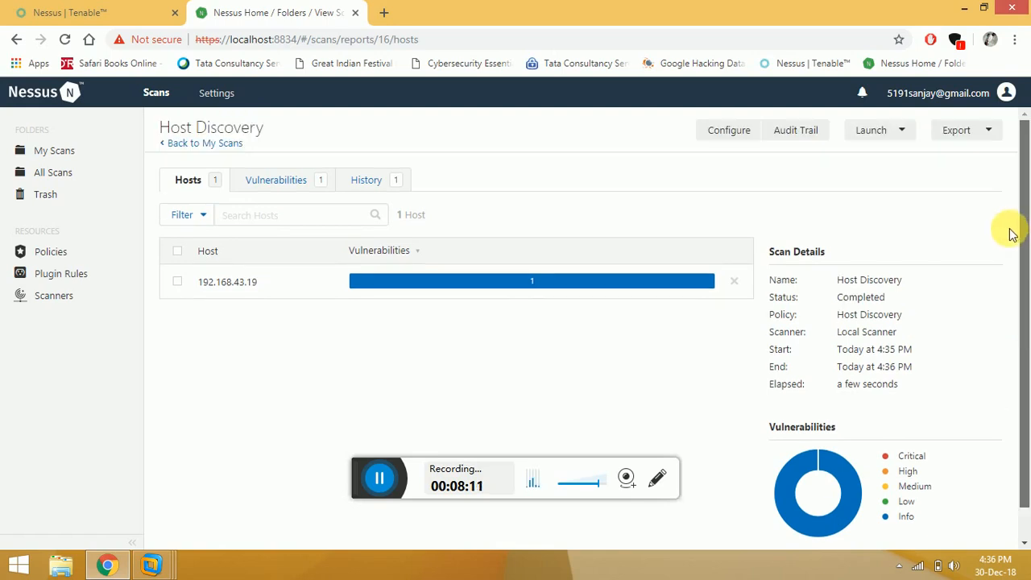
{"action": "left_click", "coordinate": [264, 287]}
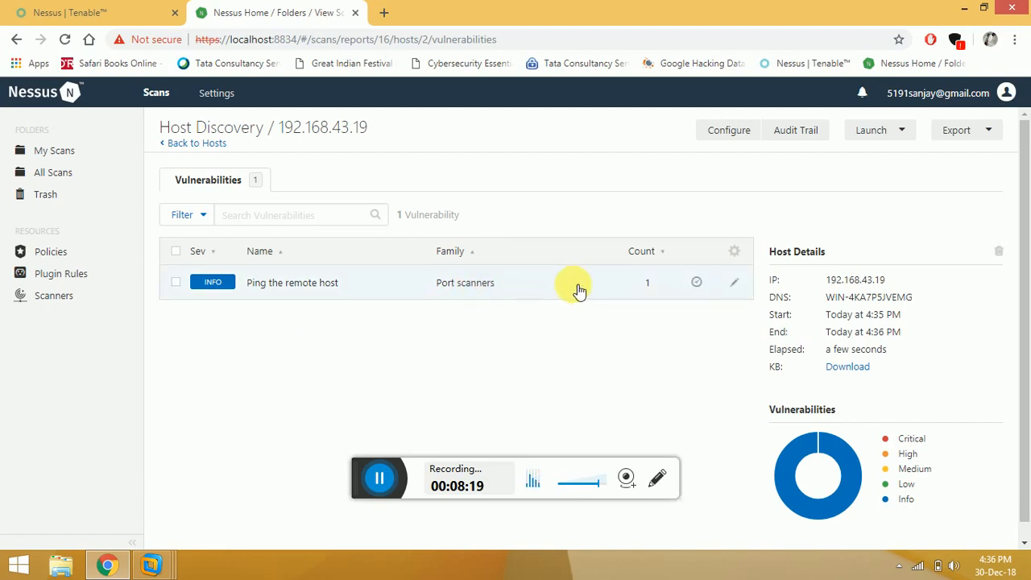
{"action": "left_click", "coordinate": [255, 287]}
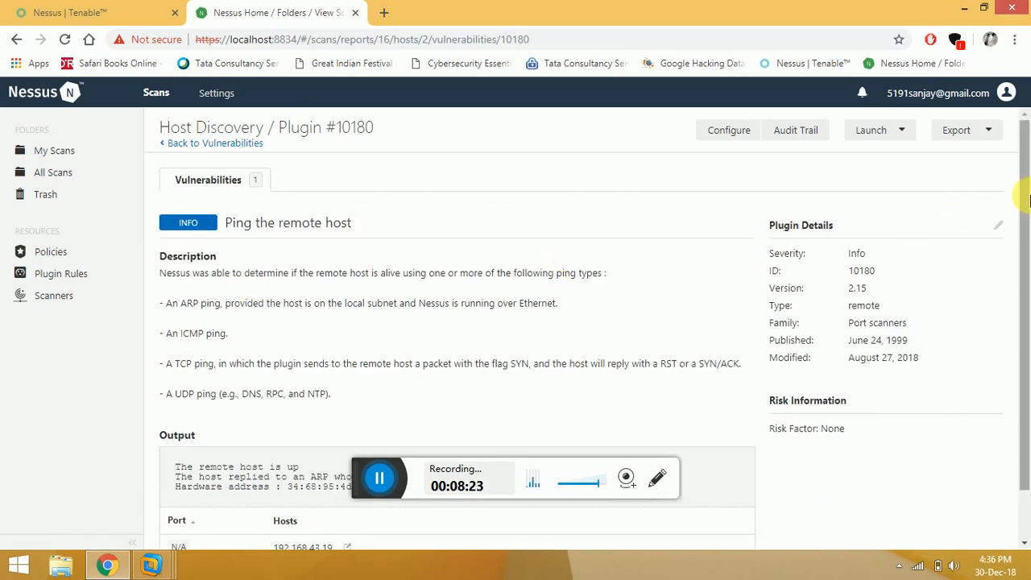
{"action": "left_click_drag", "start_coordinate": [1026, 196], "coordinate": [1024, 264]}
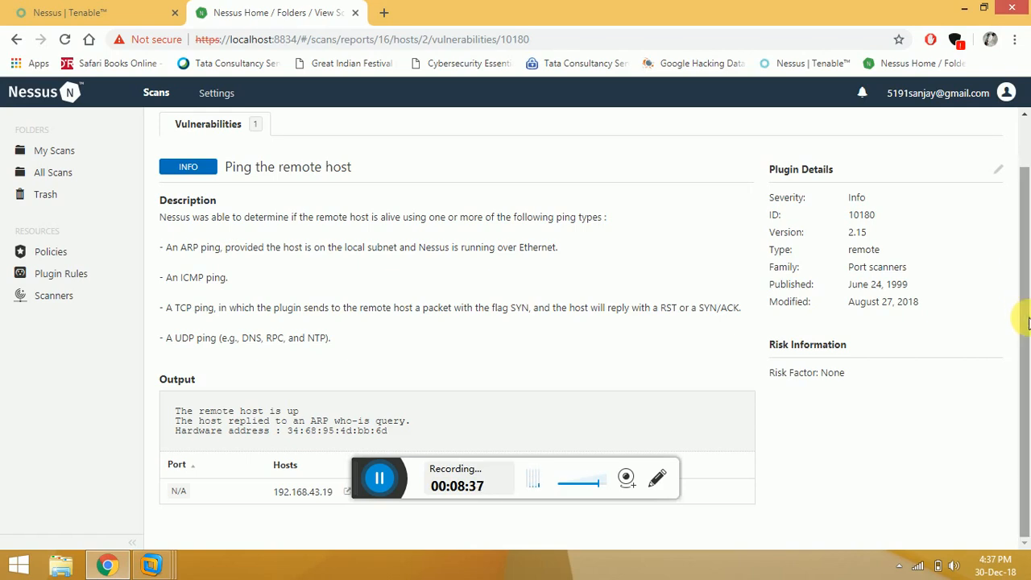
{"action": "left_click_drag", "start_coordinate": [1029, 344], "coordinate": [1024, 206]}
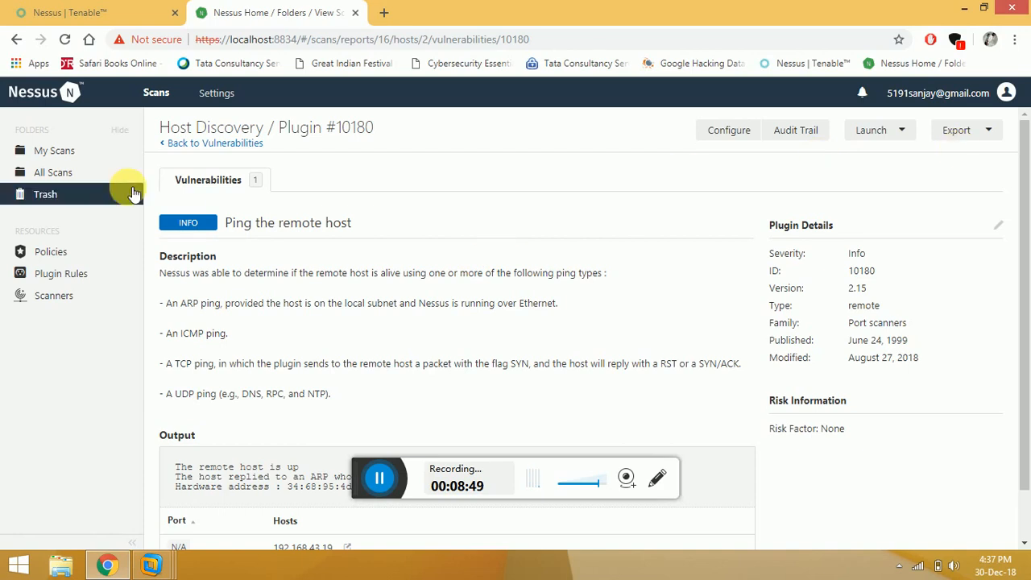
Create a Bash Shellshock Detection scan 'Bad Shell Detection' targeting 192.168.43.19 and save it.
{"action": "left_click", "coordinate": [74, 153]}
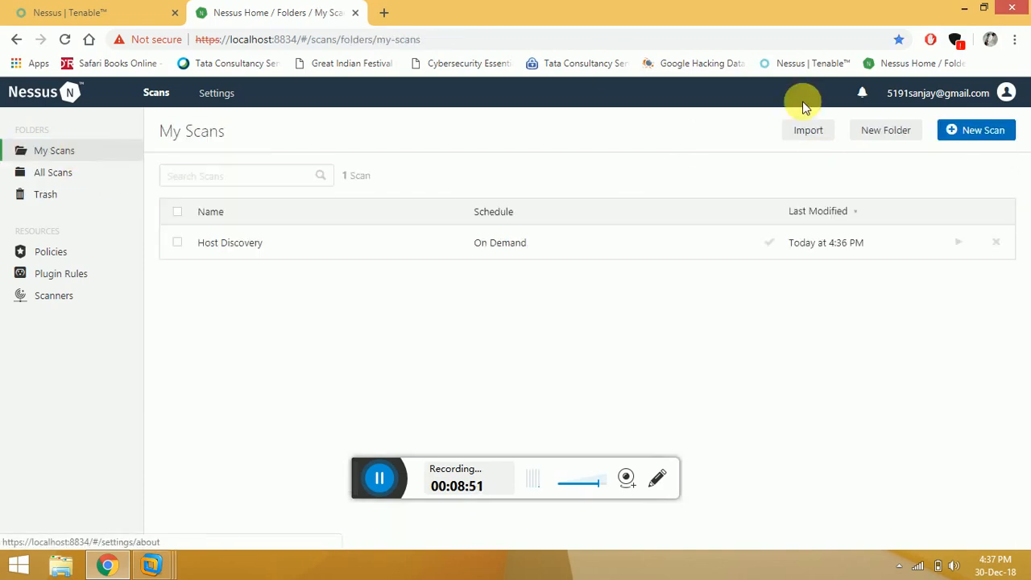
{"action": "left_click", "coordinate": [966, 128]}
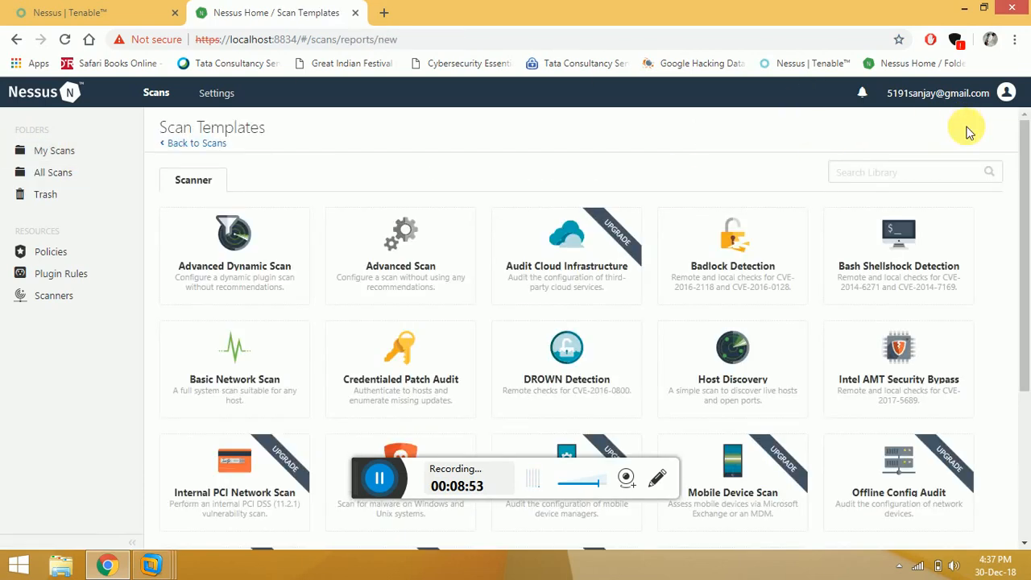
{"action": "left_click", "coordinate": [896, 259]}
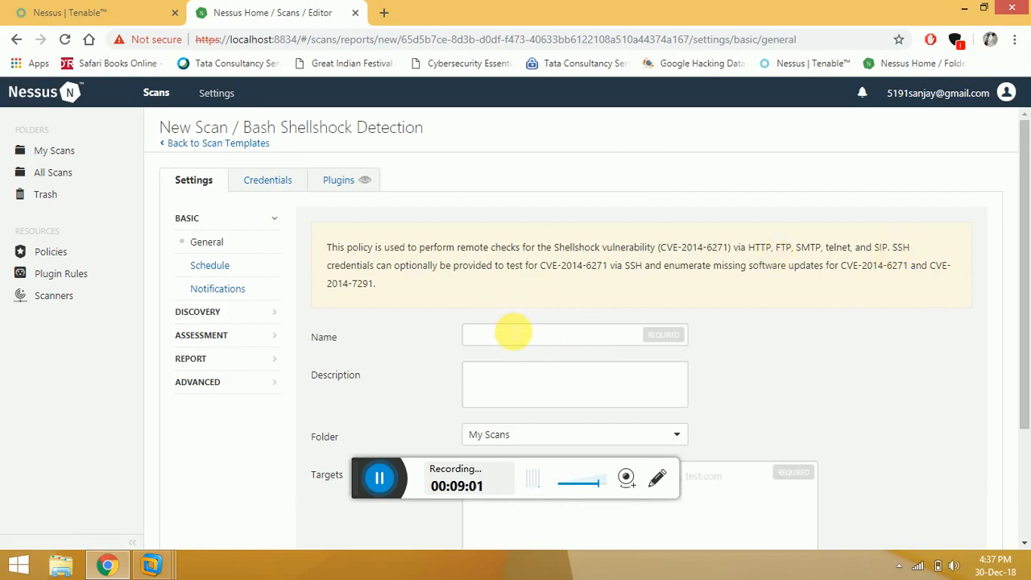
{"action": "left_click", "coordinate": [513, 331]}
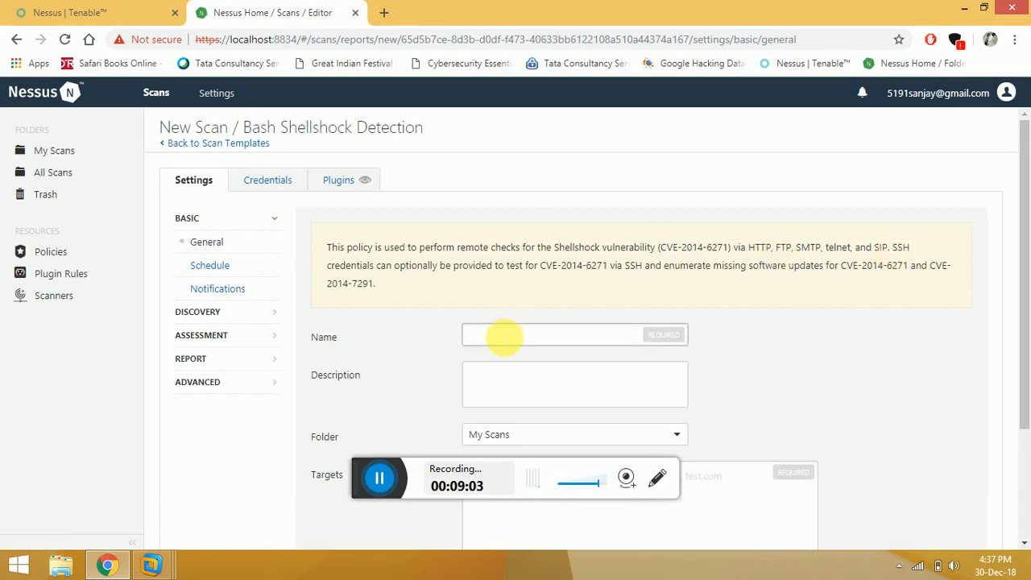
{"action": "type", "text": "Ba"}
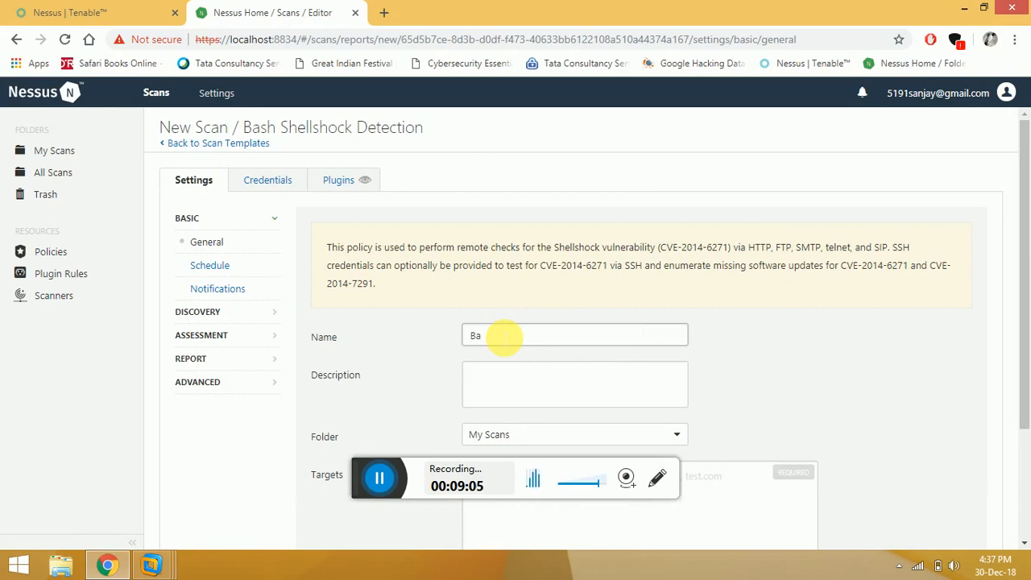
{"action": "type", "text": "d Shell Detection"}
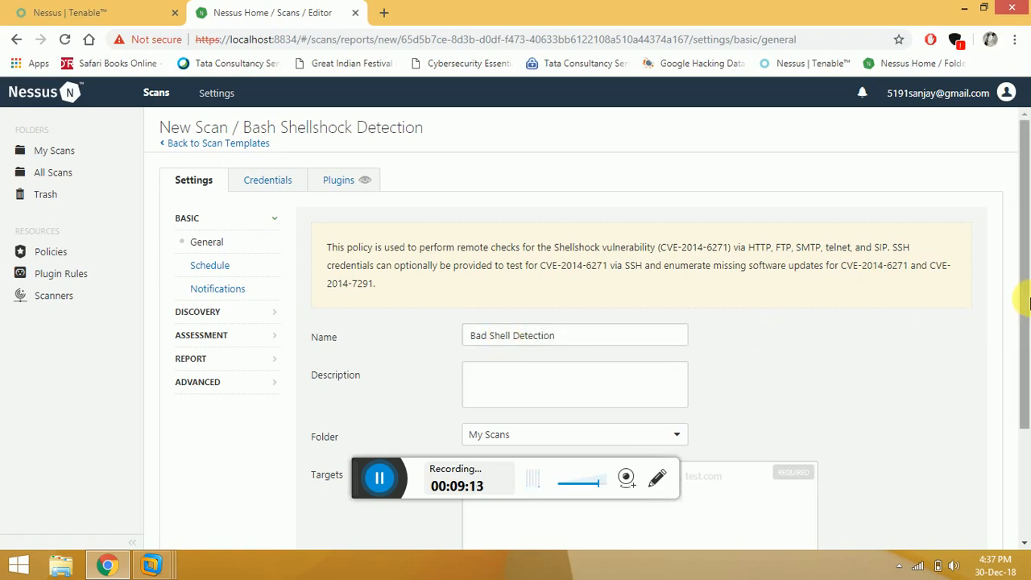
{"action": "scroll", "coordinate": [1029, 302], "scroll_direction": "down", "scroll_amount": 2}
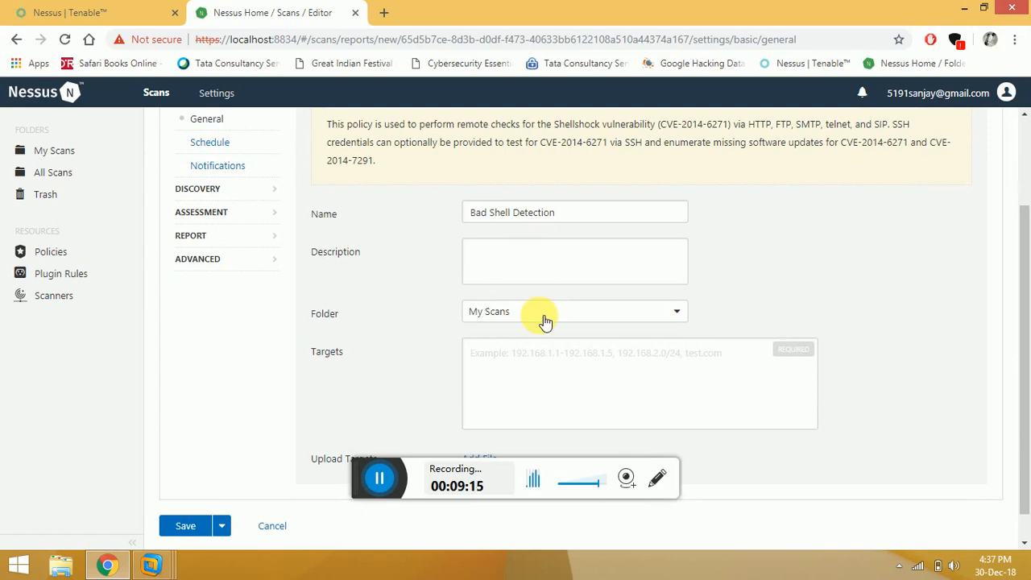
{"action": "left_click", "coordinate": [537, 358]}
{"action": "type", "text": "192"}
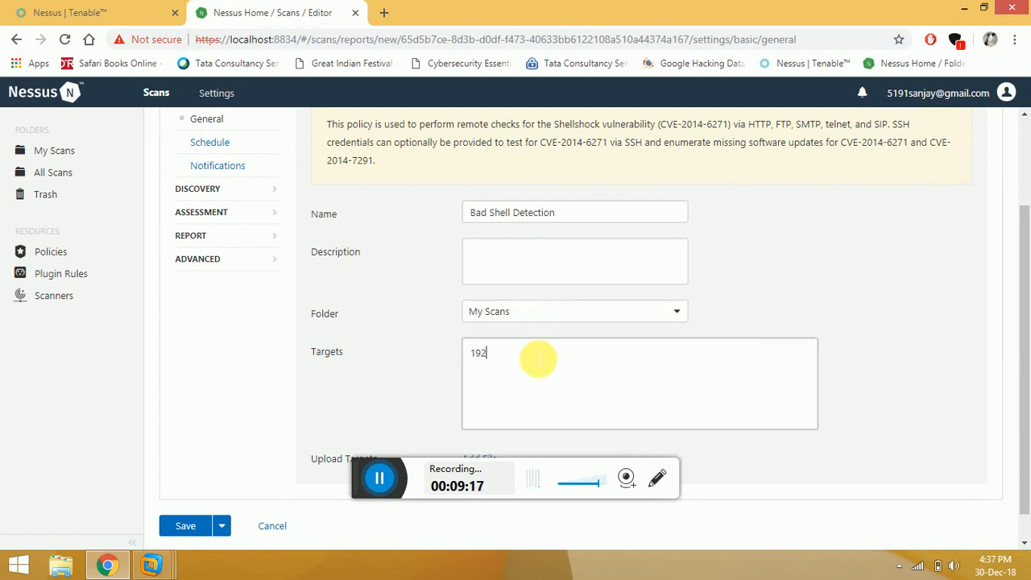
{"action": "type", "text": ".168.43.19"}
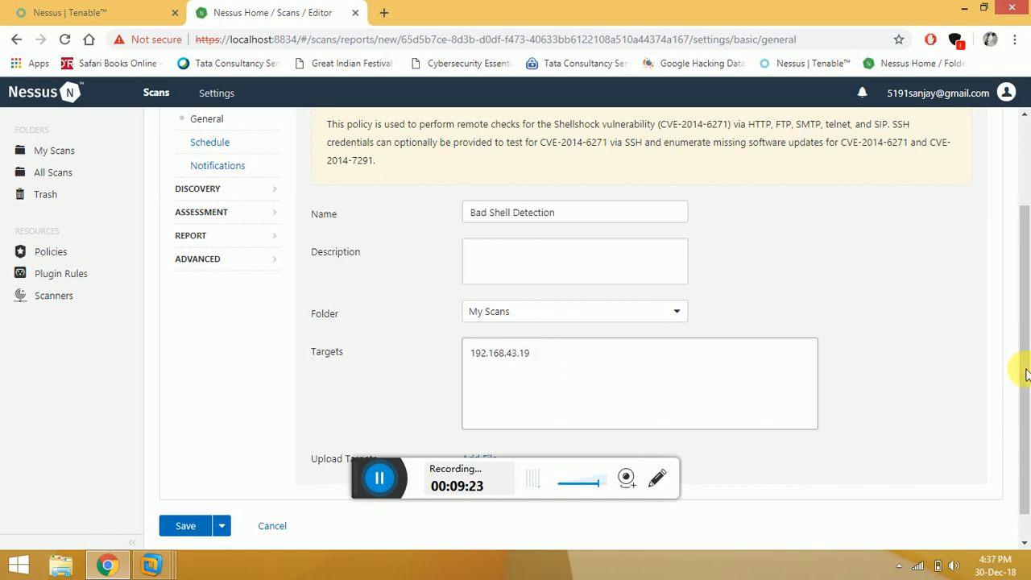
{"action": "left_click_drag", "start_coordinate": [1023, 315], "coordinate": [1026, 447]}
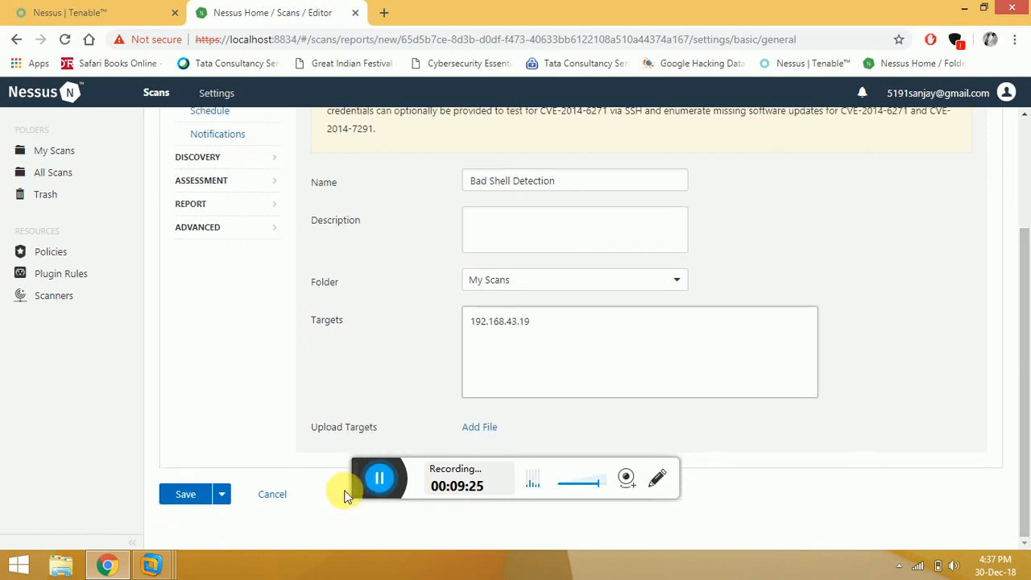
{"action": "left_click", "coordinate": [185, 497]}
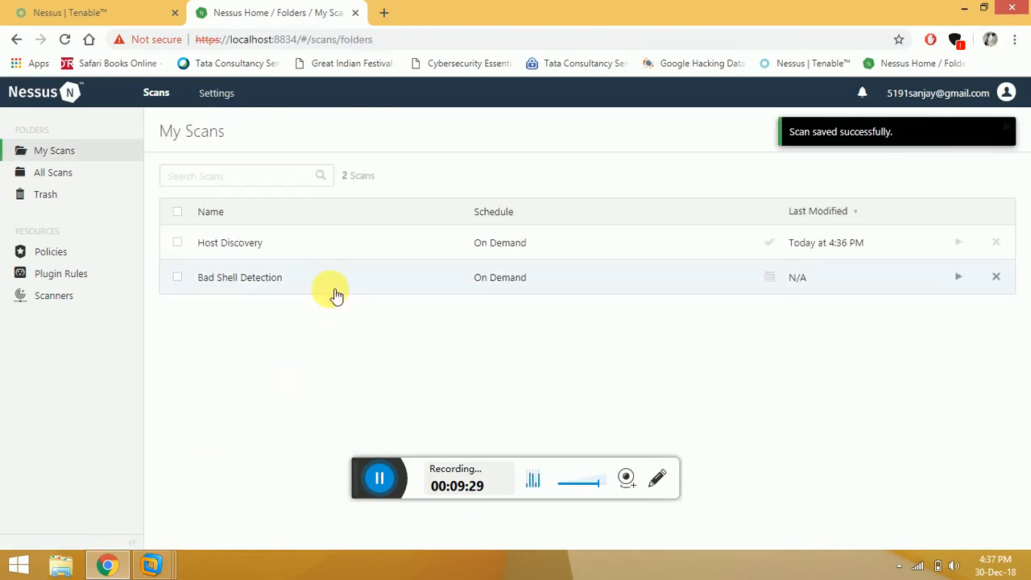
Select the Bad Shell Detection scan and launch it.
{"action": "left_click", "coordinate": [181, 279]}
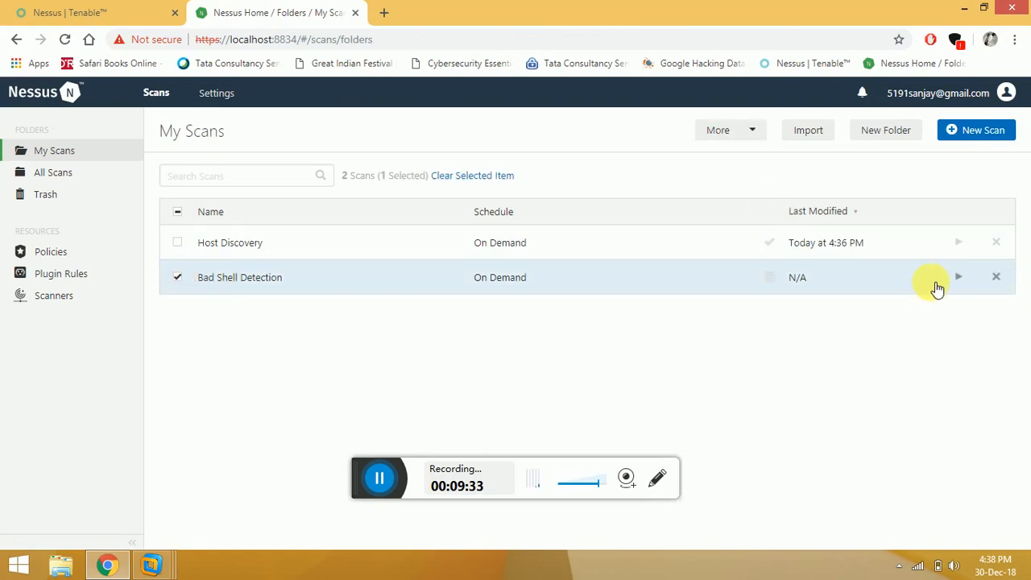
{"action": "left_click", "coordinate": [965, 282]}
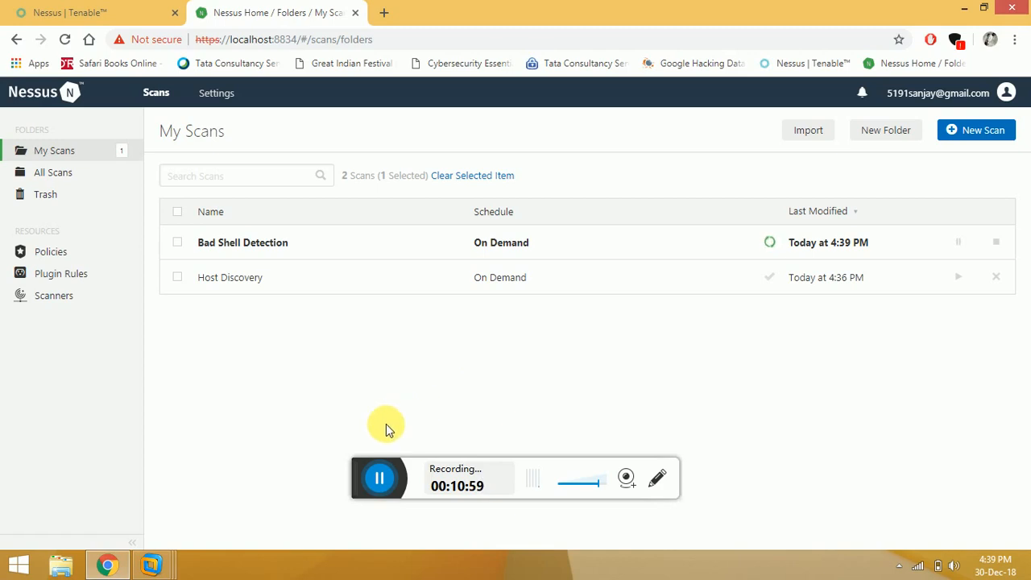
Go back to My Scans, where Shadow Brokers is now running, and start another new scan.
{"action": "left_click", "coordinate": [377, 475]}
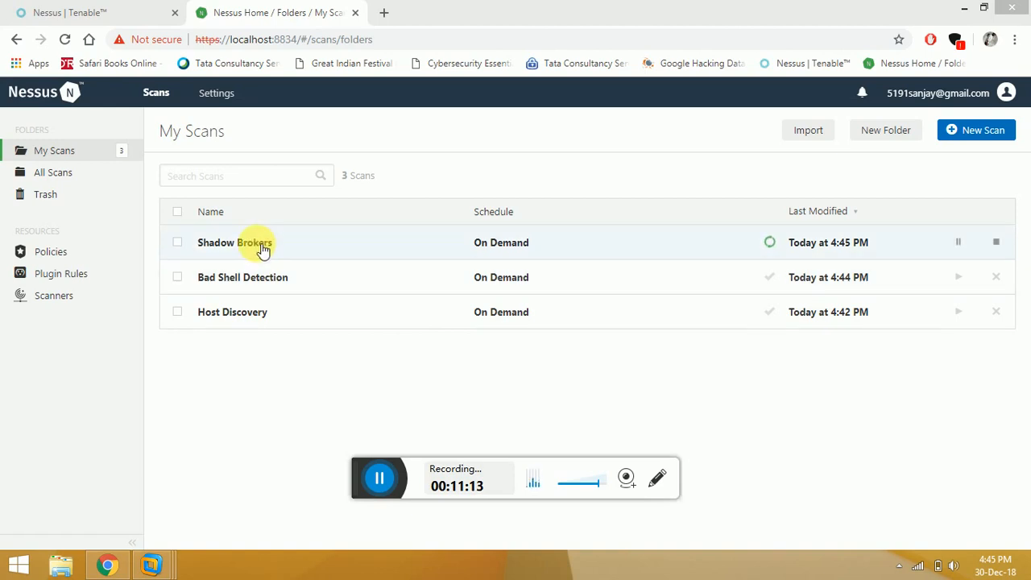
{"action": "left_click", "coordinate": [972, 133]}
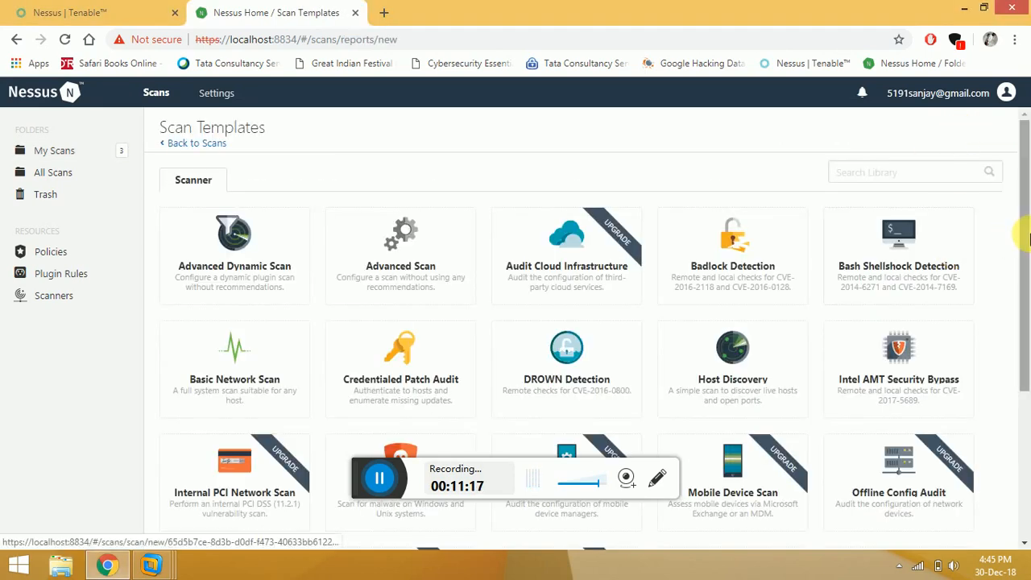
{"action": "scroll", "coordinate": [1024, 306], "scroll_direction": "down", "scroll_amount": 2}
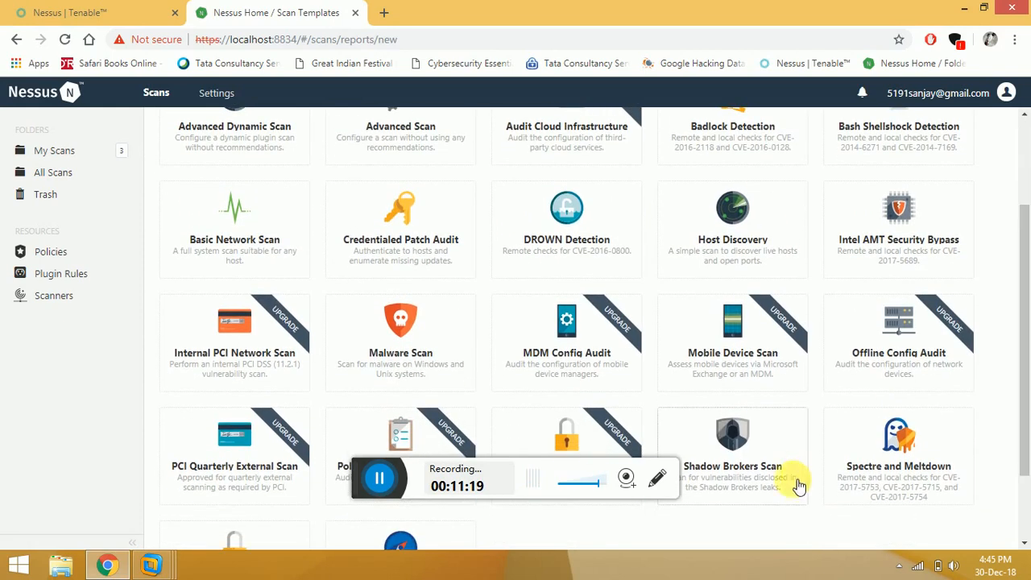
{"action": "left_click_drag", "start_coordinate": [1025, 354], "coordinate": [1026, 379]}
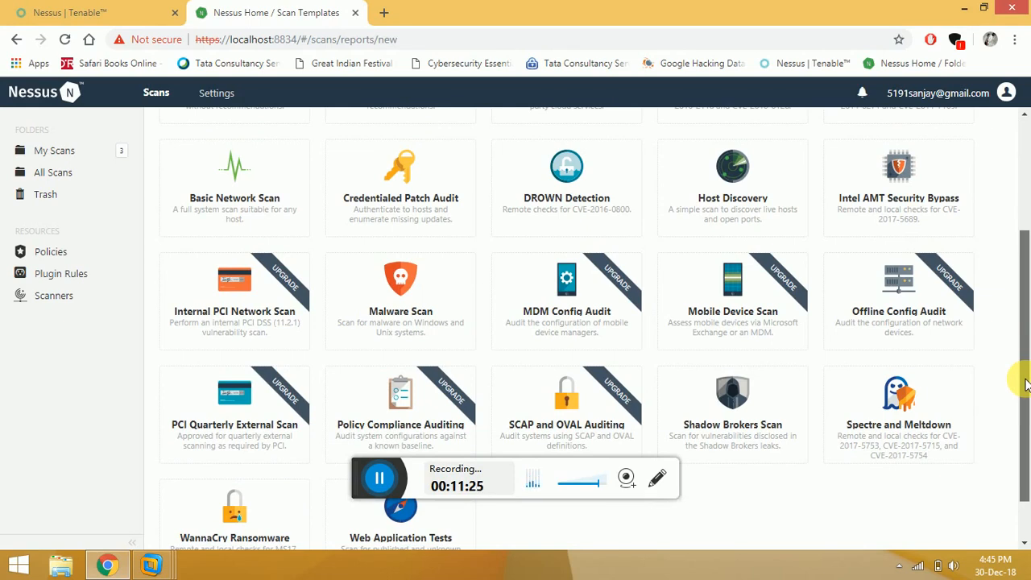
{"action": "scroll", "coordinate": [1020, 276], "scroll_direction": "up", "scroll_amount": 3}
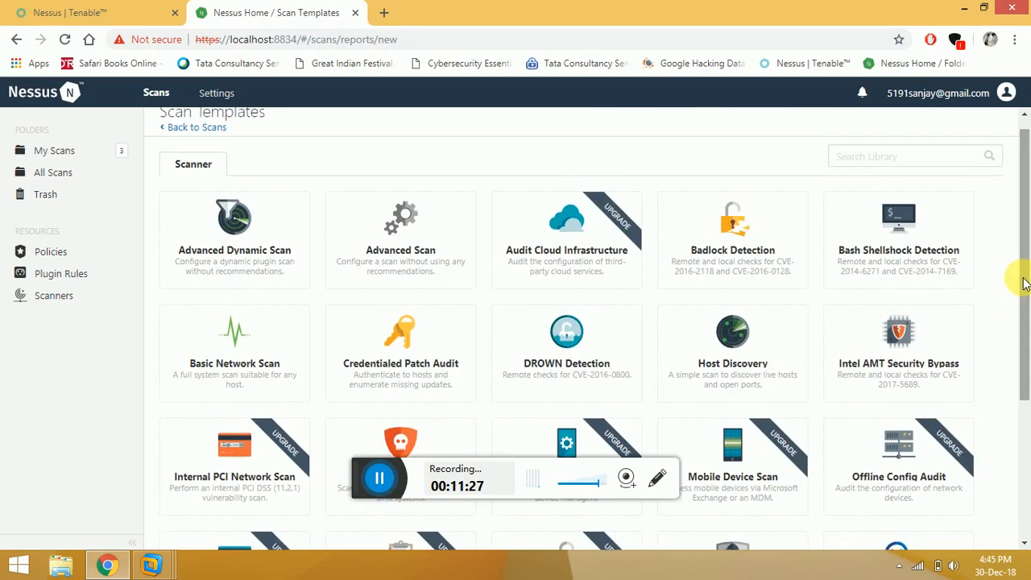
{"action": "left_click", "coordinate": [75, 154]}
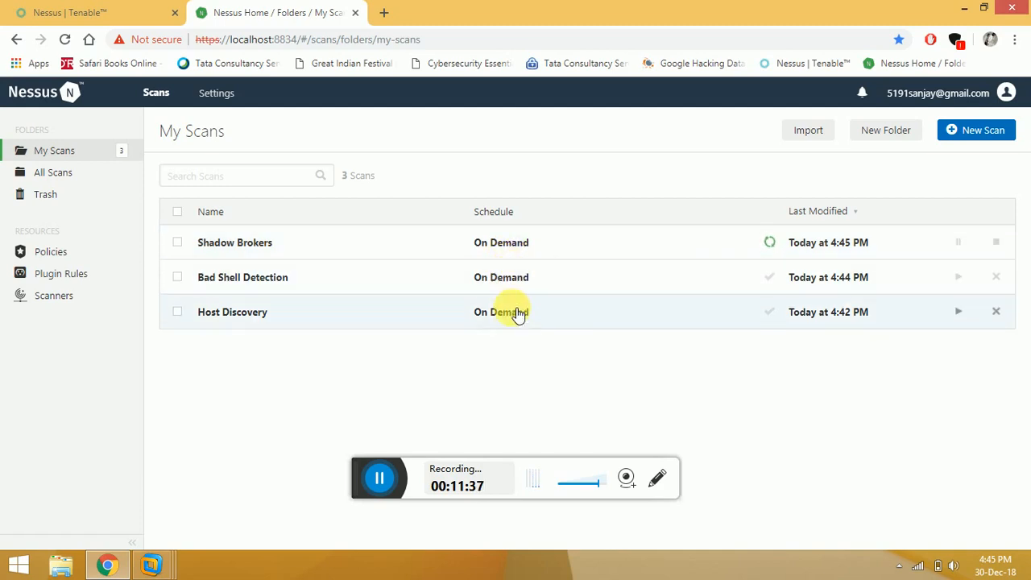
Open the Bad Shell Detection report, check its Vulnerabilities, then view host 192.168.43.19's findings.
{"action": "left_click", "coordinate": [249, 284]}
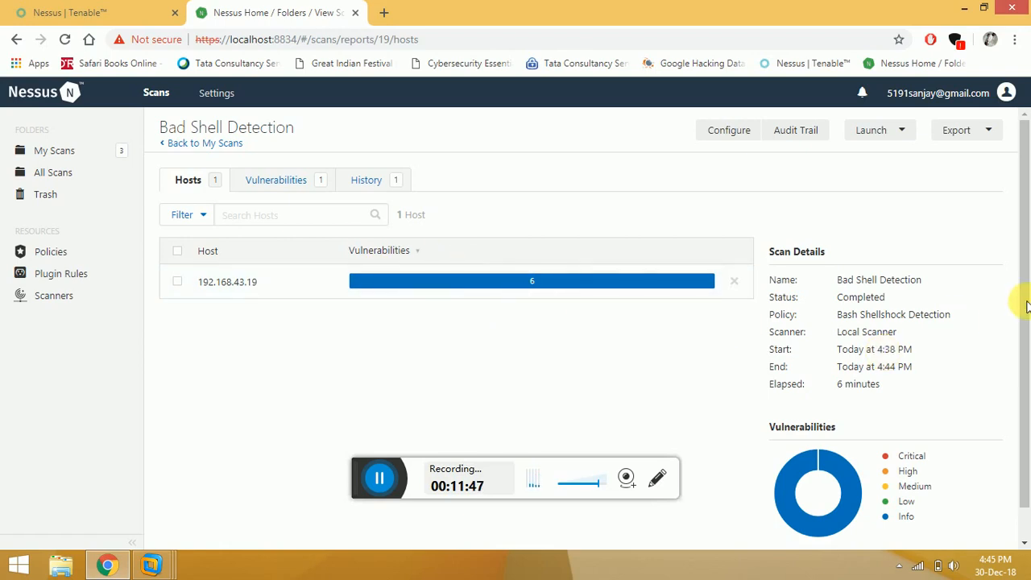
{"action": "mouse_move", "coordinate": [1024, 283]}
{"action": "left_mouse_down"}
{"action": "mouse_move", "coordinate": [1027, 312]}
{"action": "mouse_move", "coordinate": [1019, 274]}
{"action": "left_mouse_up"}
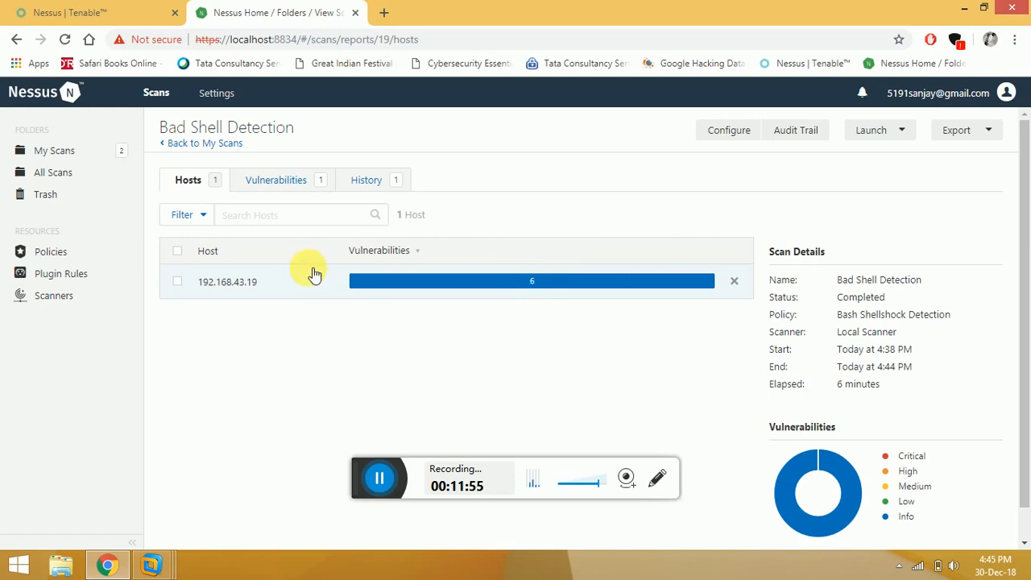
{"action": "left_click", "coordinate": [278, 182]}
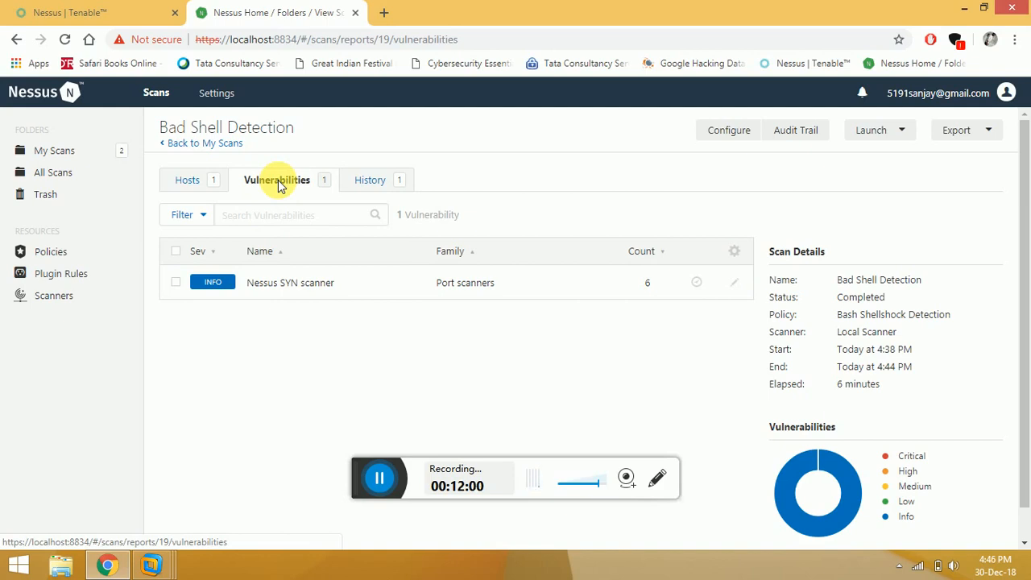
{"action": "left_click", "coordinate": [207, 184]}
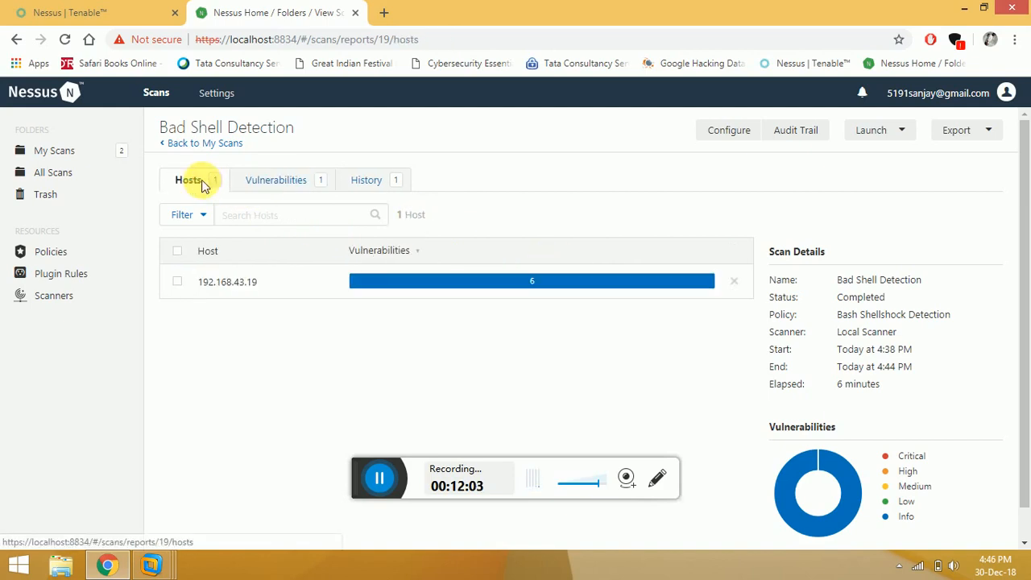
{"action": "left_click", "coordinate": [244, 285]}
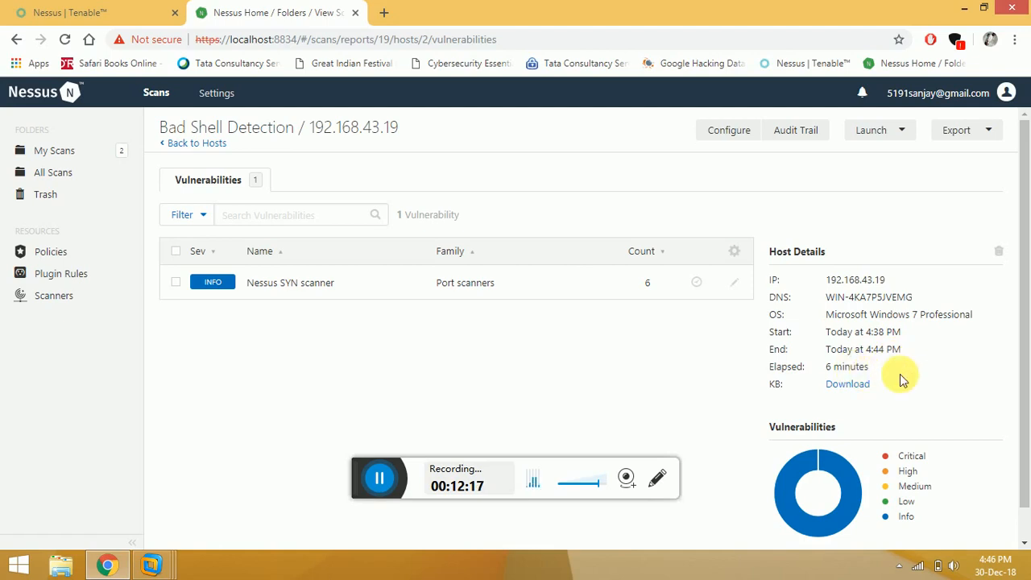
{"action": "scroll", "coordinate": [1019, 290], "scroll_direction": "down", "scroll_amount": 1}
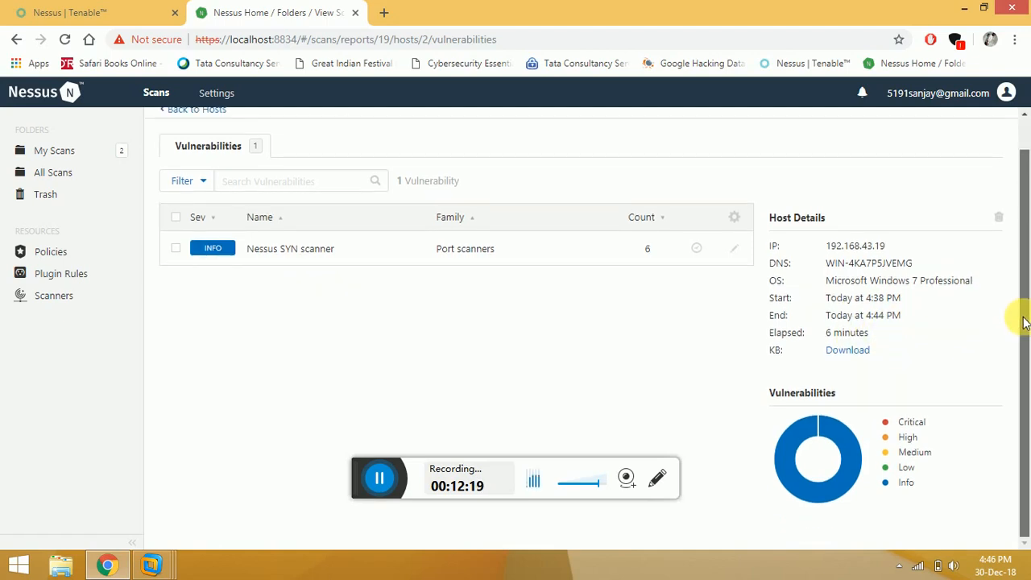
Open the Nessus SYN scanner finding (Plugin #11219) and scroll through its description.
{"action": "scroll", "coordinate": [645, 286], "scroll_direction": "up", "scroll_amount": 1}
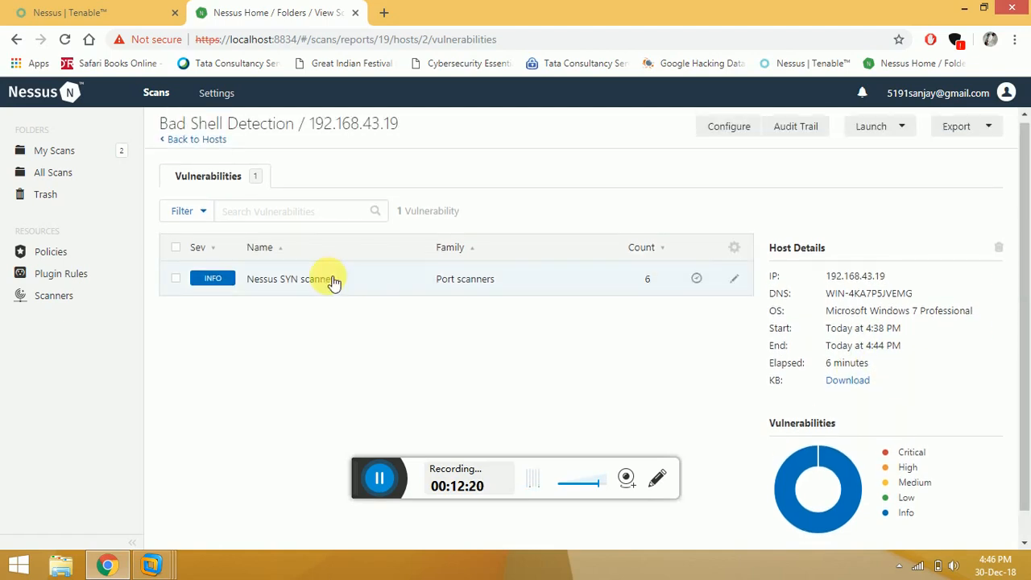
{"action": "left_click", "coordinate": [281, 276]}
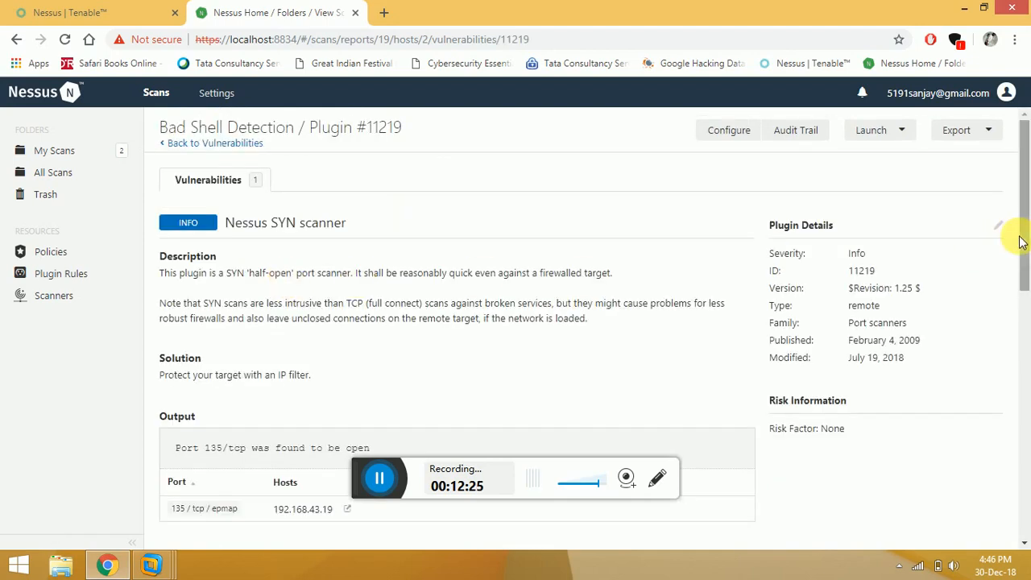
{"action": "scroll", "coordinate": [1027, 273], "scroll_direction": "down", "scroll_amount": 1}
{"action": "scroll", "coordinate": [1027, 272], "scroll_direction": "down", "scroll_amount": 1}
{"action": "scroll", "coordinate": [1027, 264], "scroll_direction": "up", "scroll_amount": 1}
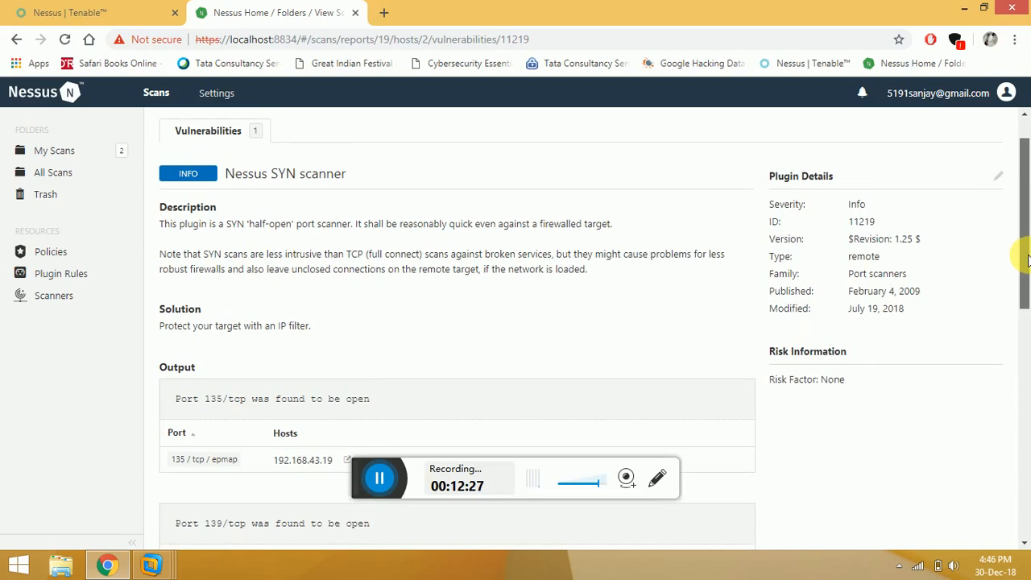
{"action": "scroll", "coordinate": [1027, 258], "scroll_direction": "up", "scroll_amount": 1}
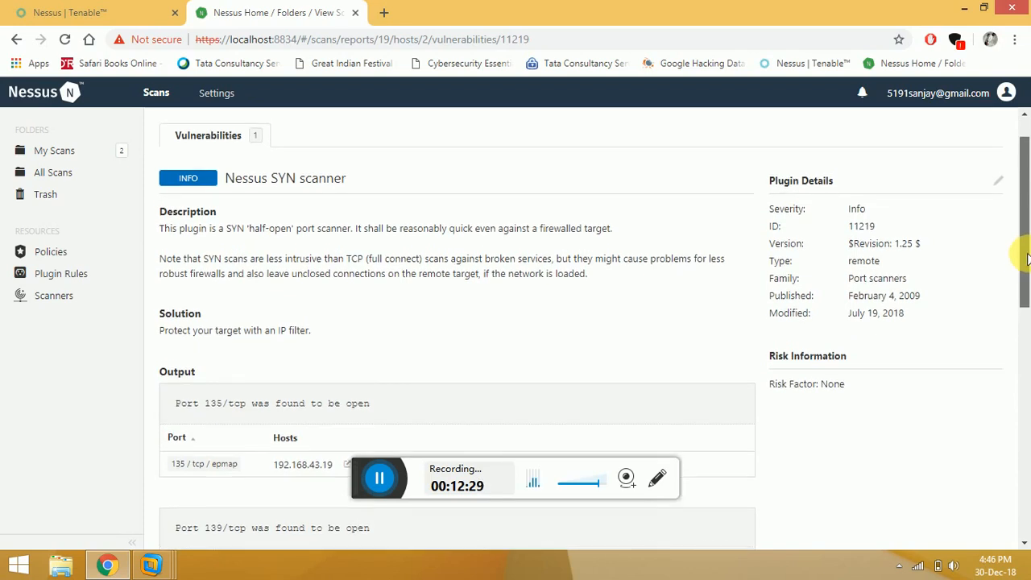
{"action": "scroll", "coordinate": [1026, 254], "scroll_direction": "up", "scroll_amount": 1}
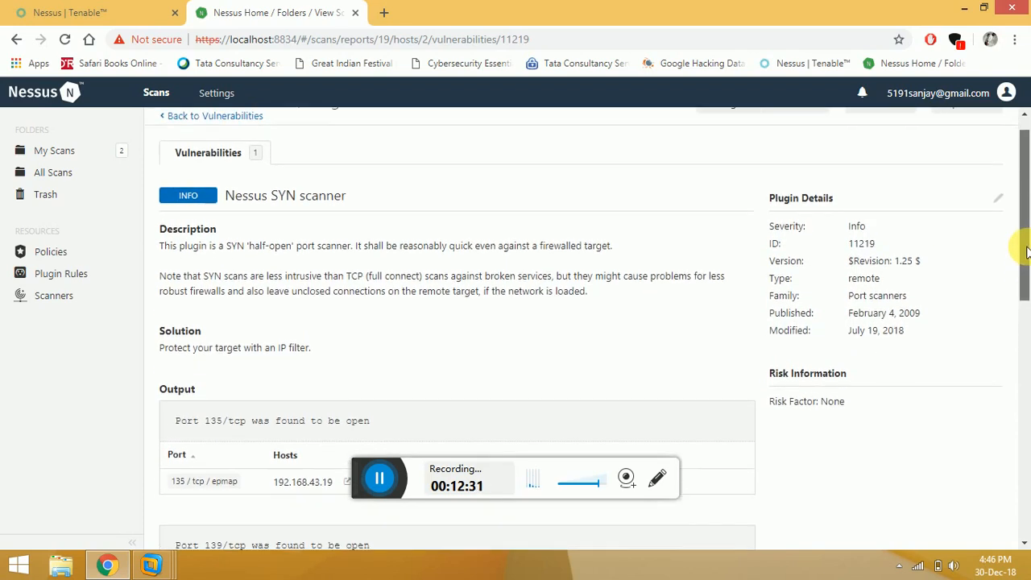
Scroll down to the Solution section and highlight its recommendation text.
{"action": "left_click_drag", "start_coordinate": [1026, 252], "coordinate": [1027, 258]}
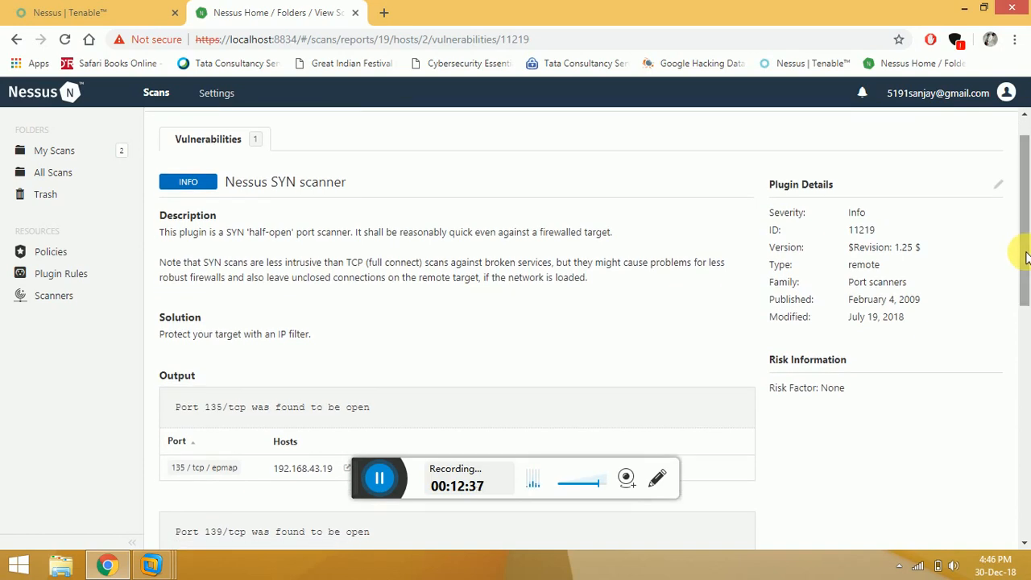
{"action": "left_click", "coordinate": [609, 339]}
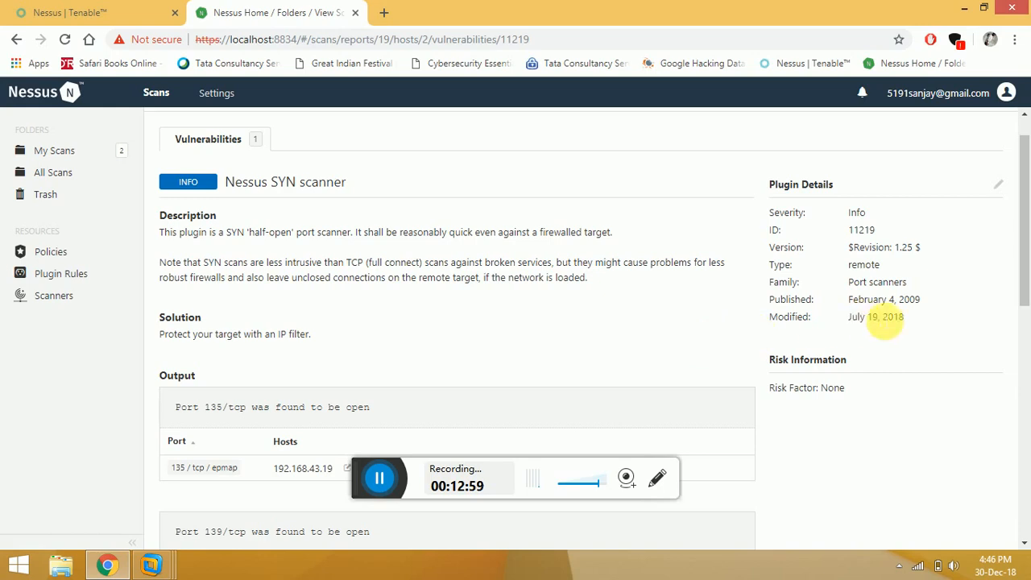
{"action": "left_click_drag", "start_coordinate": [1024, 259], "coordinate": [1026, 292]}
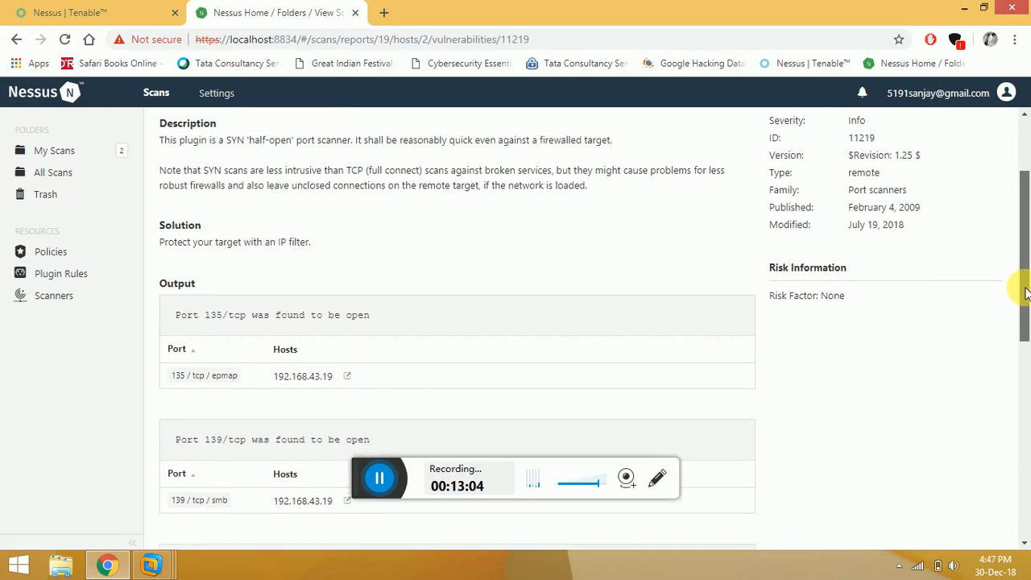
{"action": "left_click_drag", "start_coordinate": [315, 255], "coordinate": [162, 242]}
{"action": "left_click", "coordinate": [327, 258]}
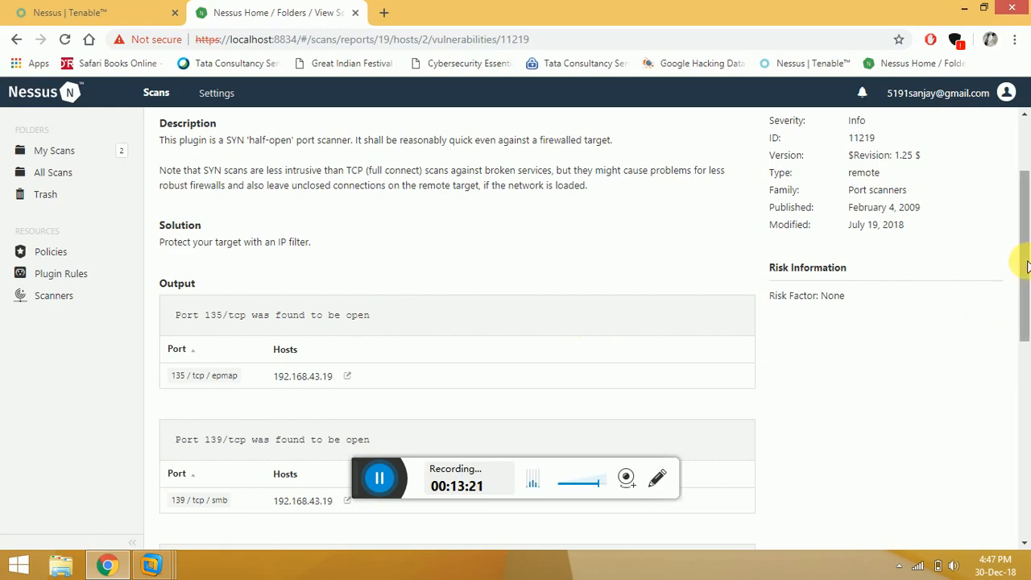
{"action": "left_click_drag", "start_coordinate": [1027, 266], "coordinate": [1027, 308]}
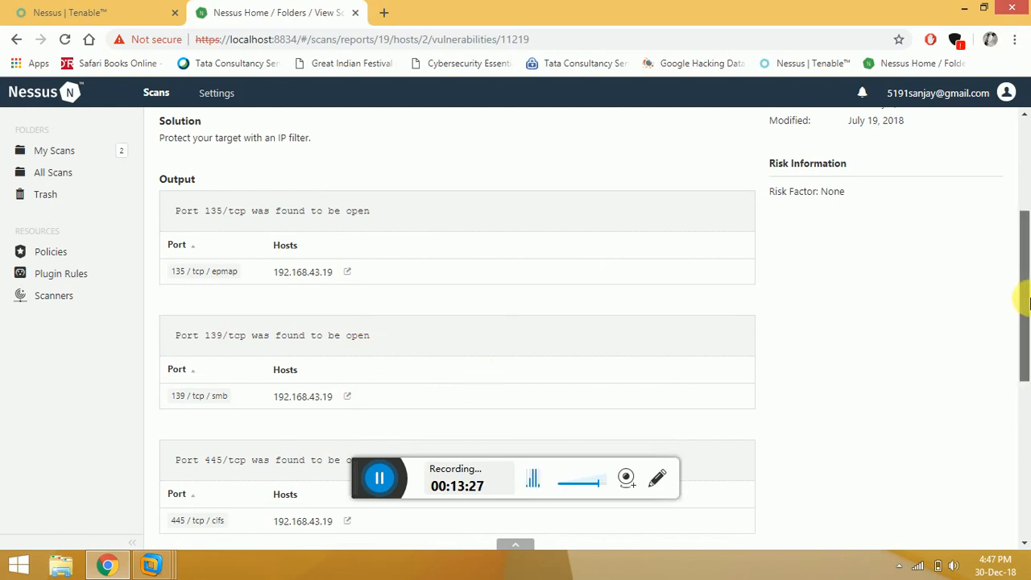
{"action": "left_click_drag", "start_coordinate": [1027, 302], "coordinate": [1023, 341]}
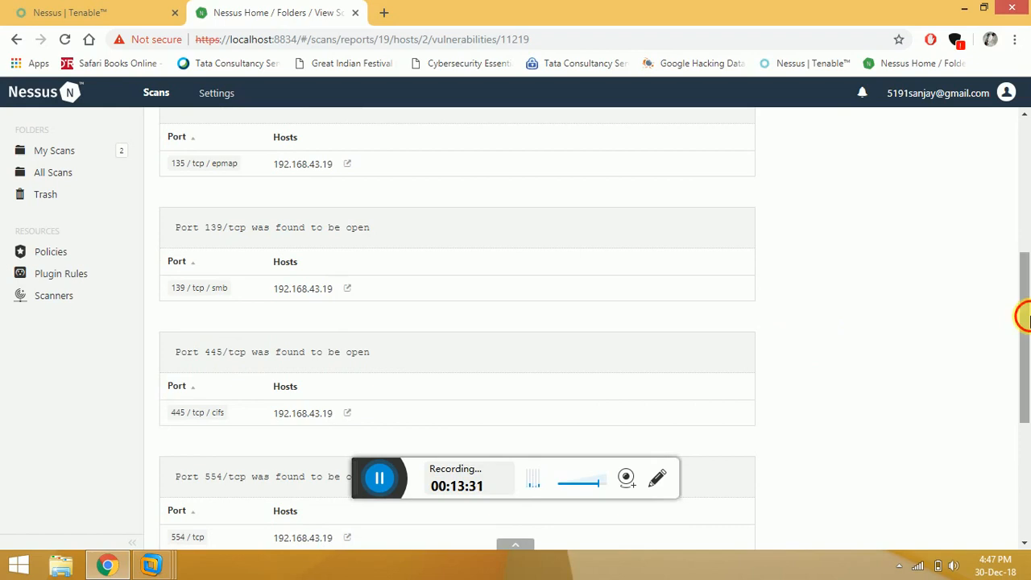
{"action": "left_click_drag", "start_coordinate": [1026, 320], "coordinate": [1026, 372]}
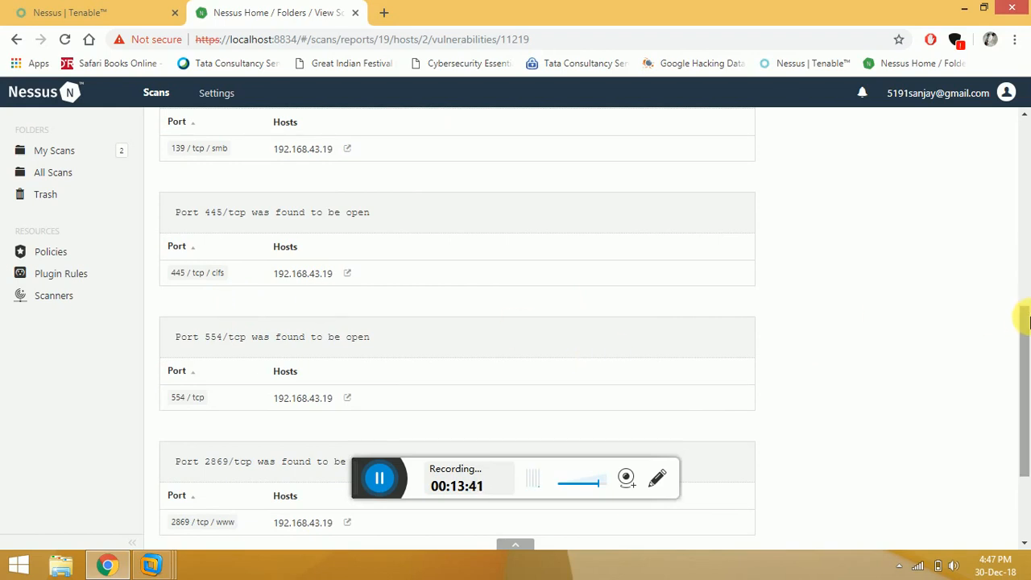
{"action": "left_click_drag", "start_coordinate": [1026, 315], "coordinate": [1026, 235]}
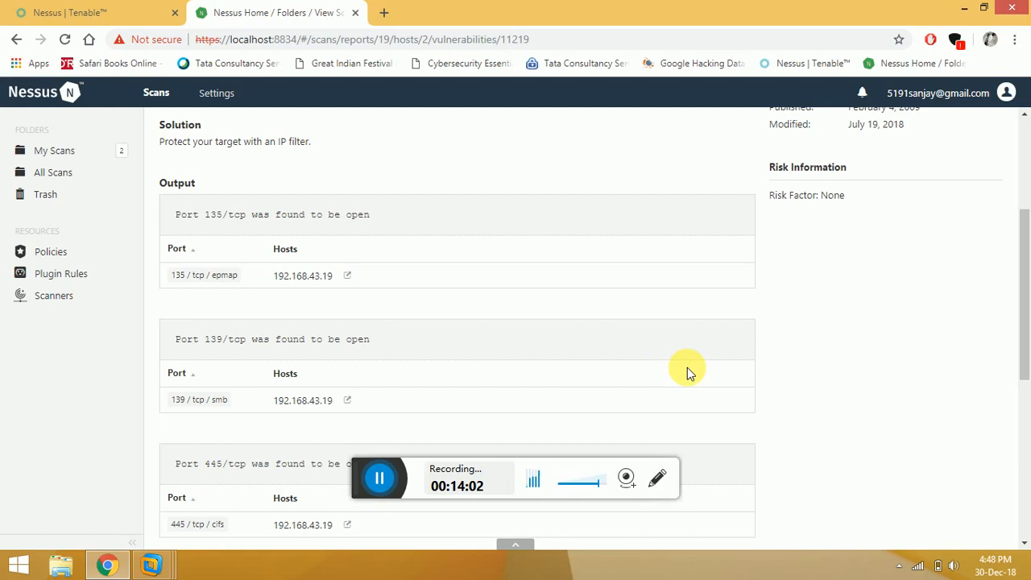
{"action": "left_click_drag", "start_coordinate": [1024, 288], "coordinate": [1025, 334]}
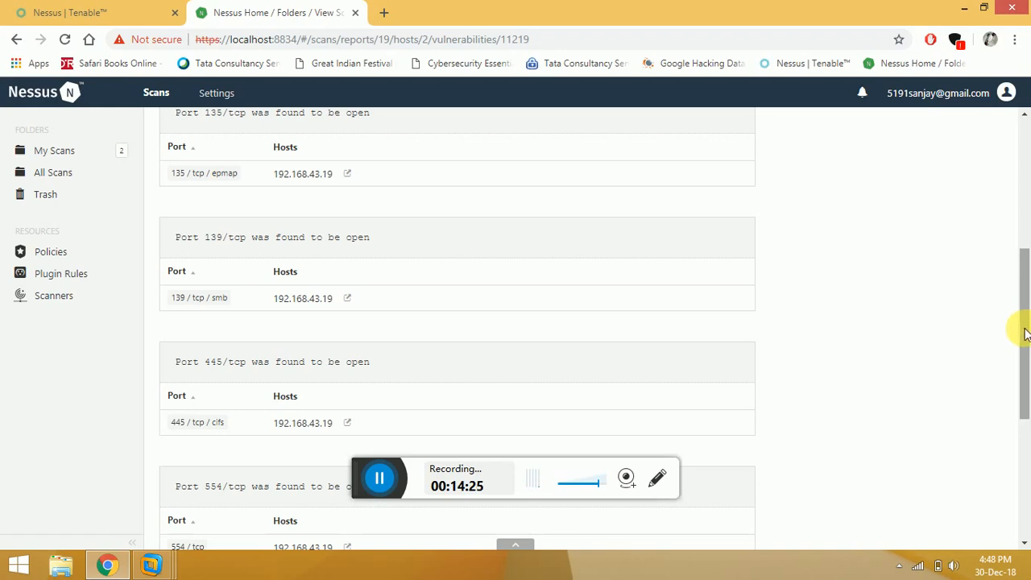
{"action": "left_click_drag", "start_coordinate": [1022, 318], "coordinate": [1028, 247]}
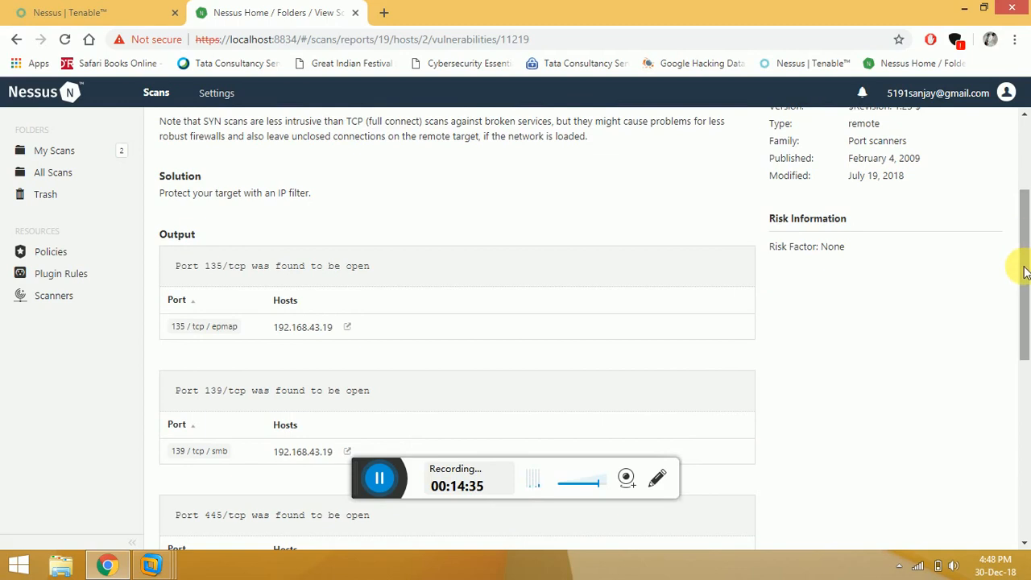
{"action": "left_click_drag", "start_coordinate": [1023, 271], "coordinate": [1028, 193]}
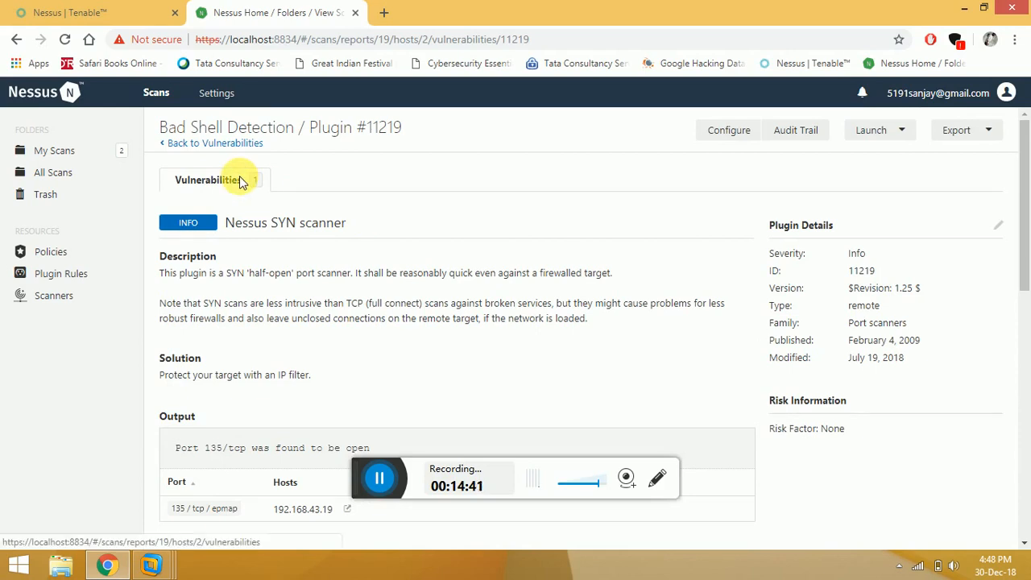
From My Scans, open the Shadow Brokers scan and view host 192.168.43.19's findings.
{"action": "left_click", "coordinate": [105, 159]}
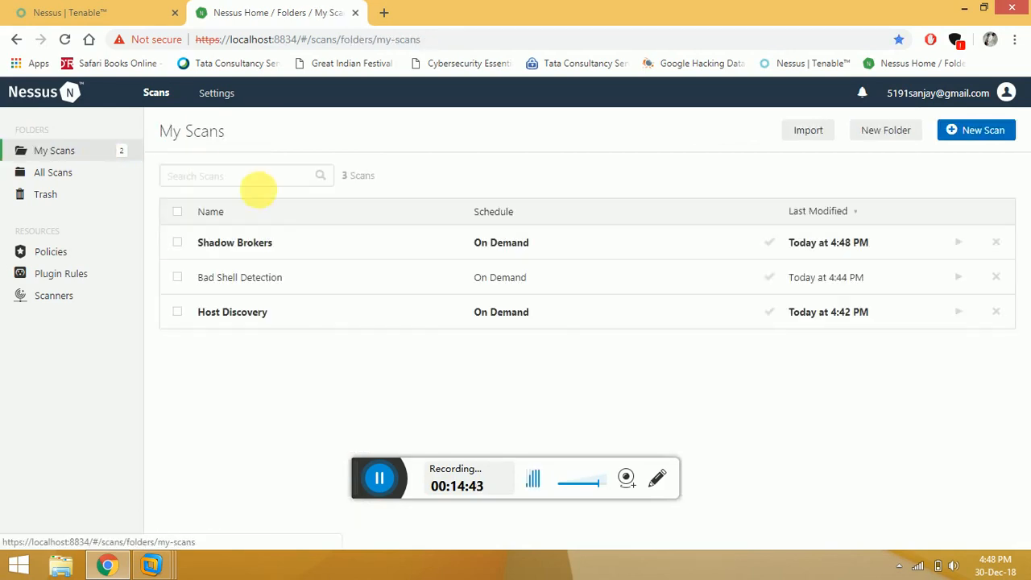
{"action": "left_click", "coordinate": [254, 241]}
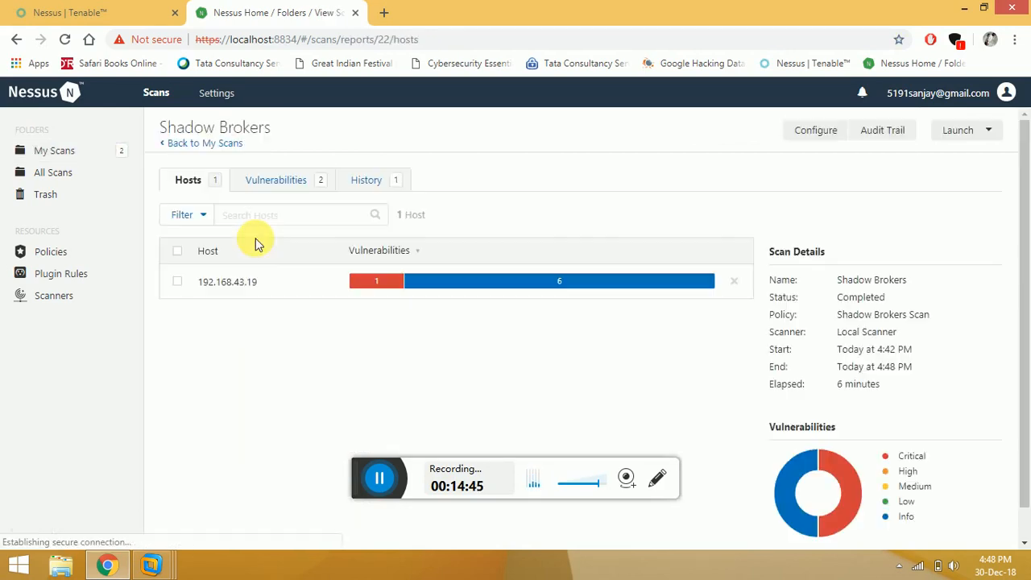
{"action": "mouse_move", "coordinate": [395, 290]}
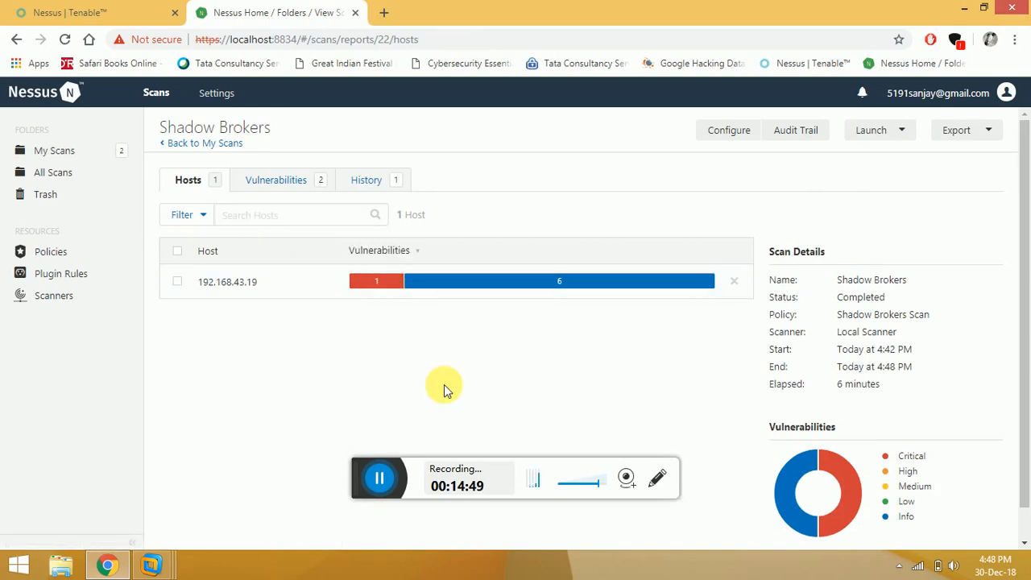
{"action": "left_click", "coordinate": [241, 283]}
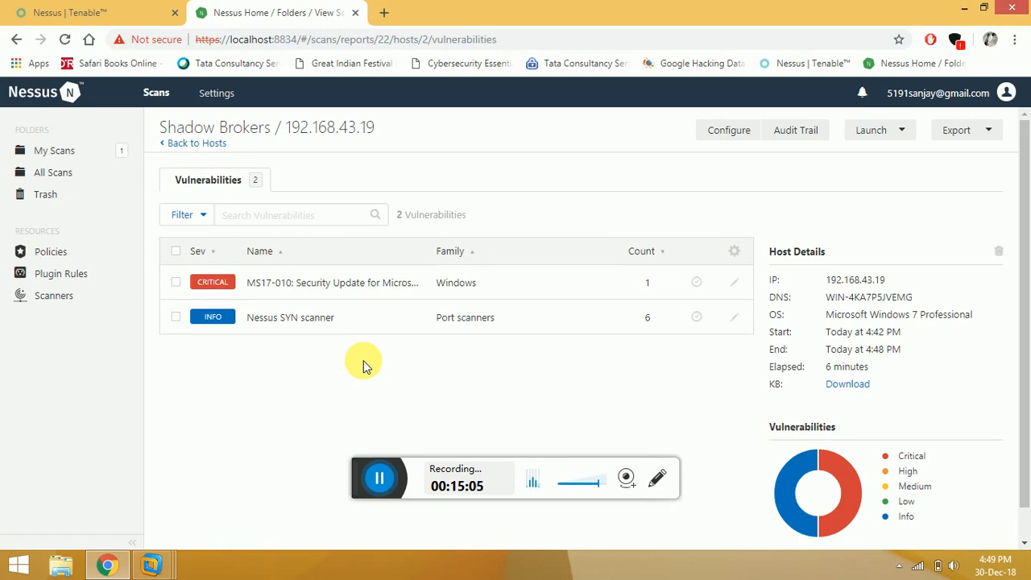
{"action": "left_click", "coordinate": [335, 285]}
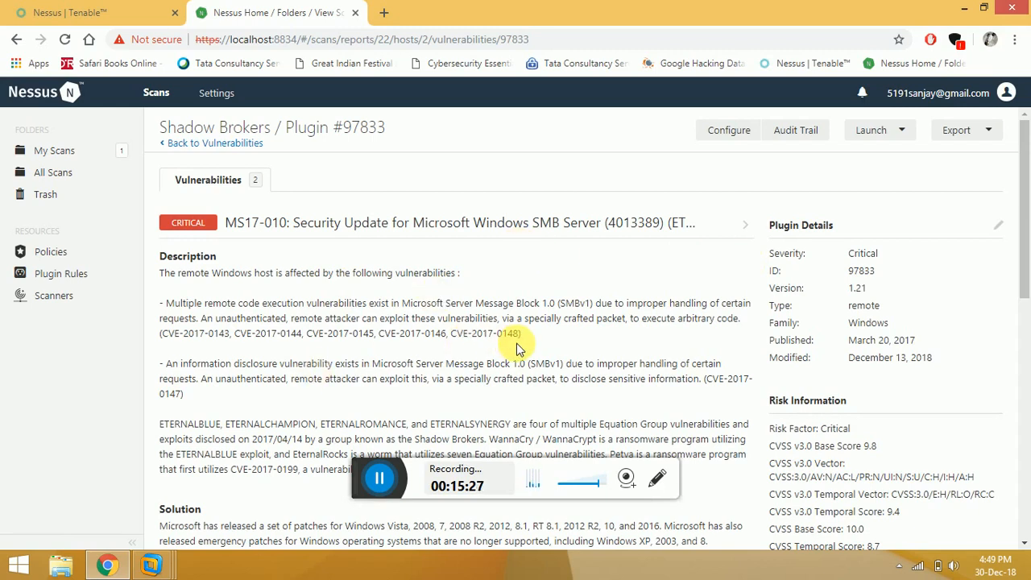
{"action": "left_click_drag", "start_coordinate": [519, 340], "coordinate": [476, 349]}
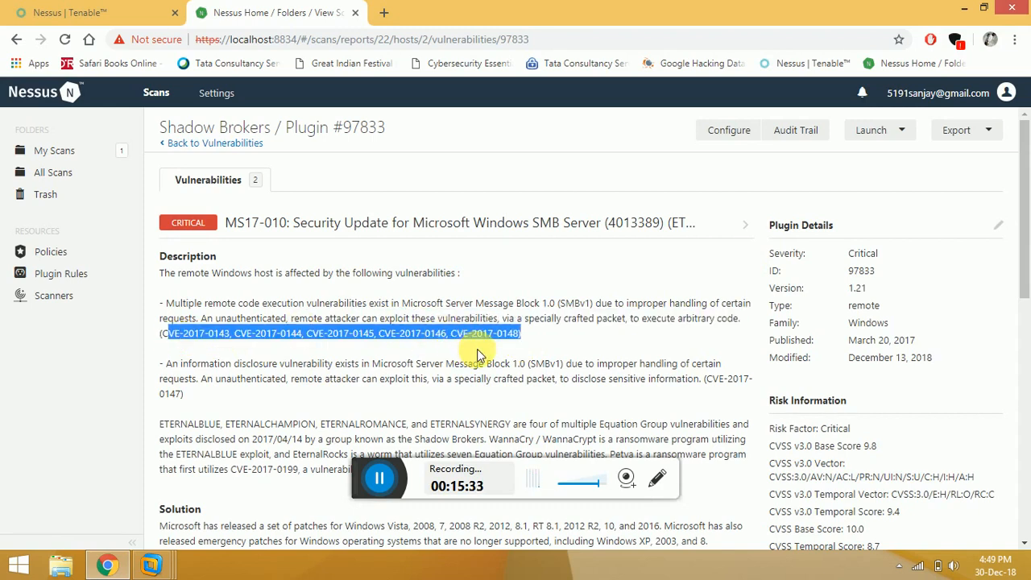
{"action": "left_click", "coordinate": [560, 340]}
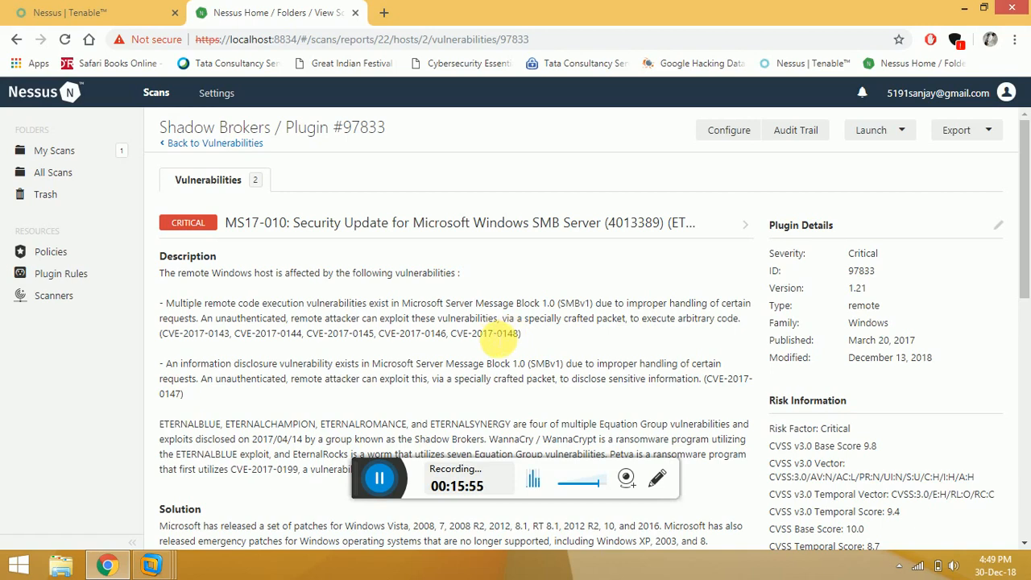
{"action": "left_click_drag", "start_coordinate": [535, 338], "coordinate": [456, 343]}
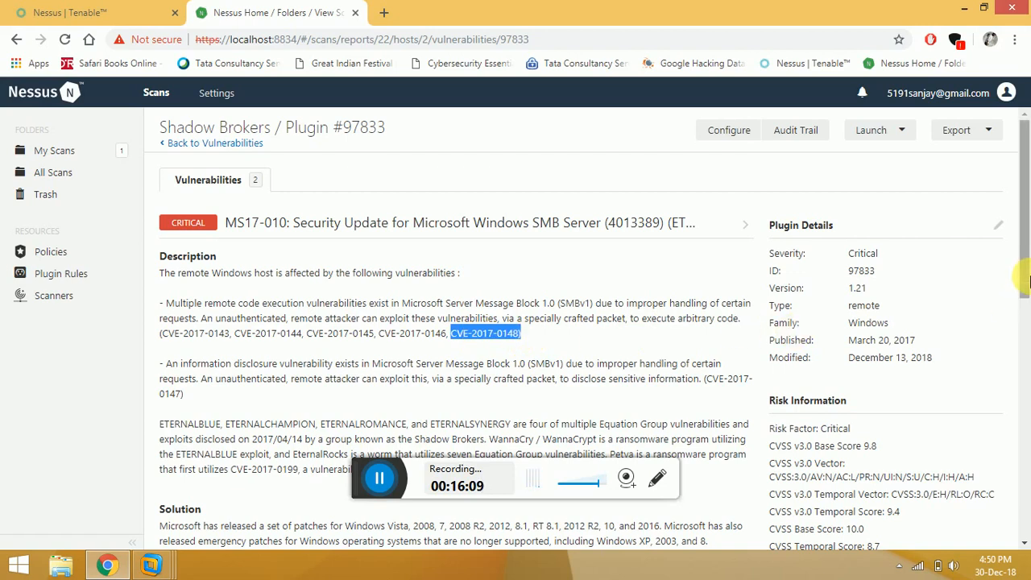
{"action": "left_click_drag", "start_coordinate": [1026, 278], "coordinate": [1028, 319]}
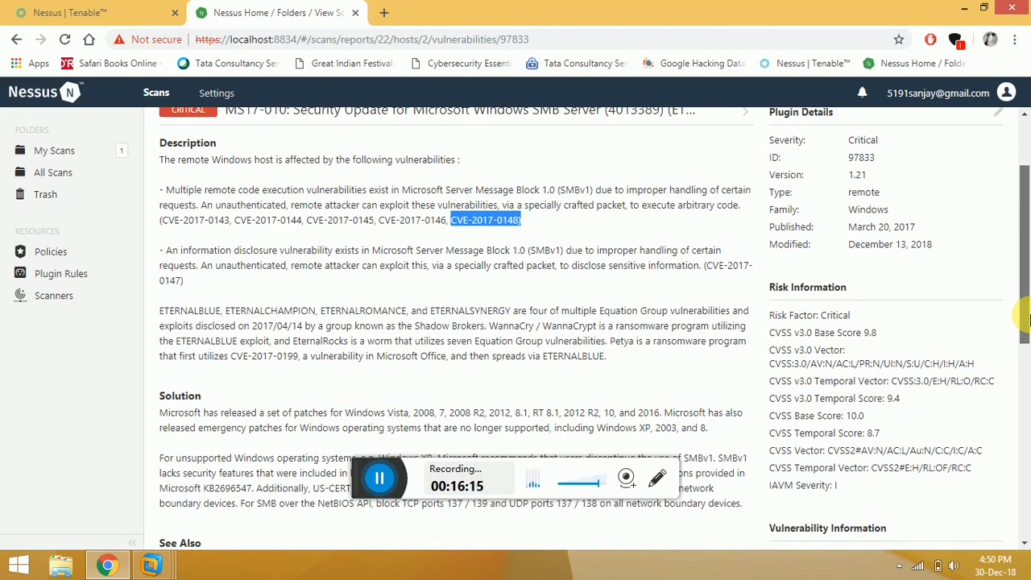
{"action": "left_click_drag", "start_coordinate": [1027, 320], "coordinate": [1028, 333]}
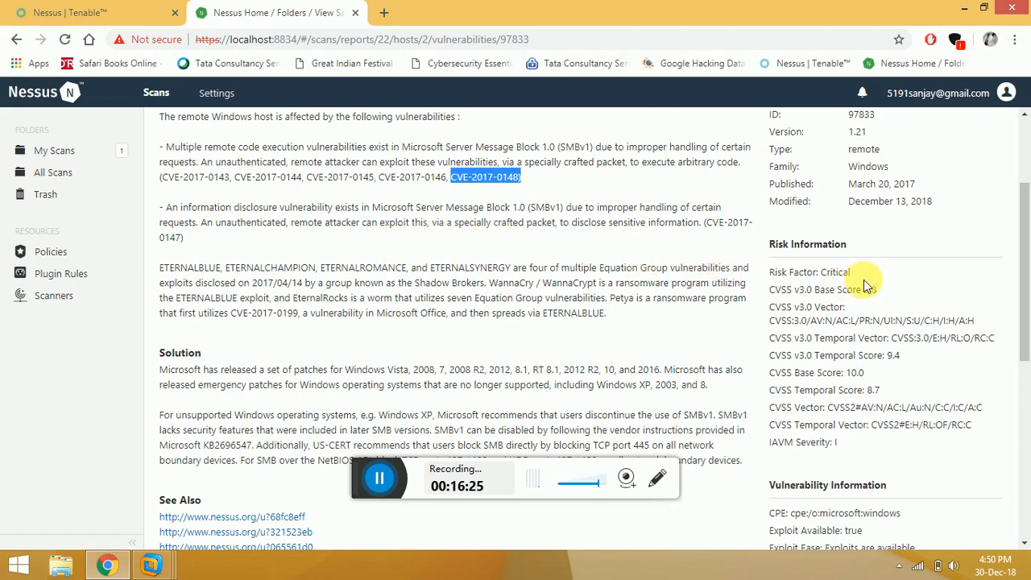
{"action": "left_click_drag", "start_coordinate": [1025, 278], "coordinate": [1028, 344]}
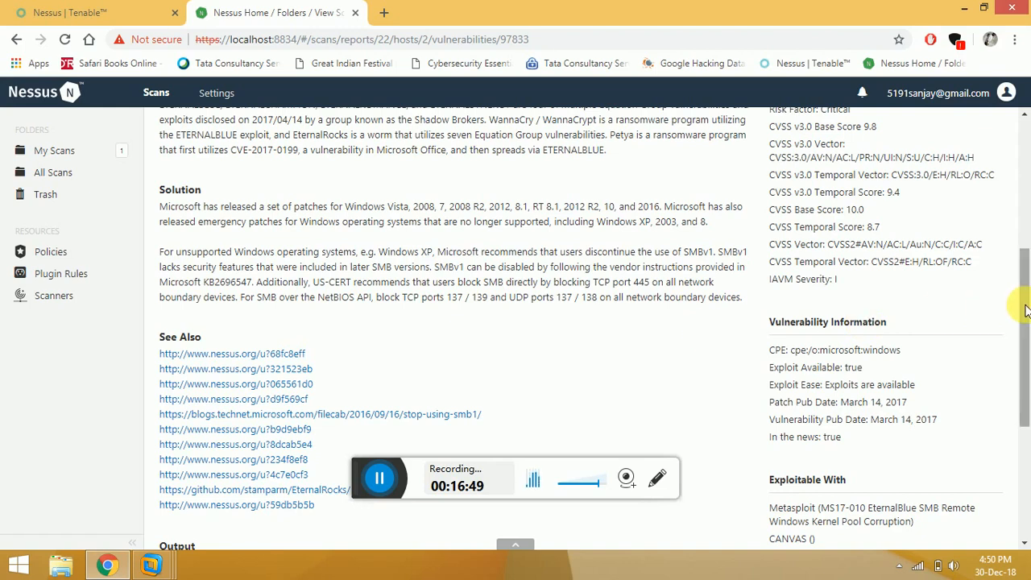
{"action": "left_click_drag", "start_coordinate": [1026, 314], "coordinate": [1027, 320]}
{"action": "left_click_drag", "start_coordinate": [1025, 312], "coordinate": [1024, 305]}
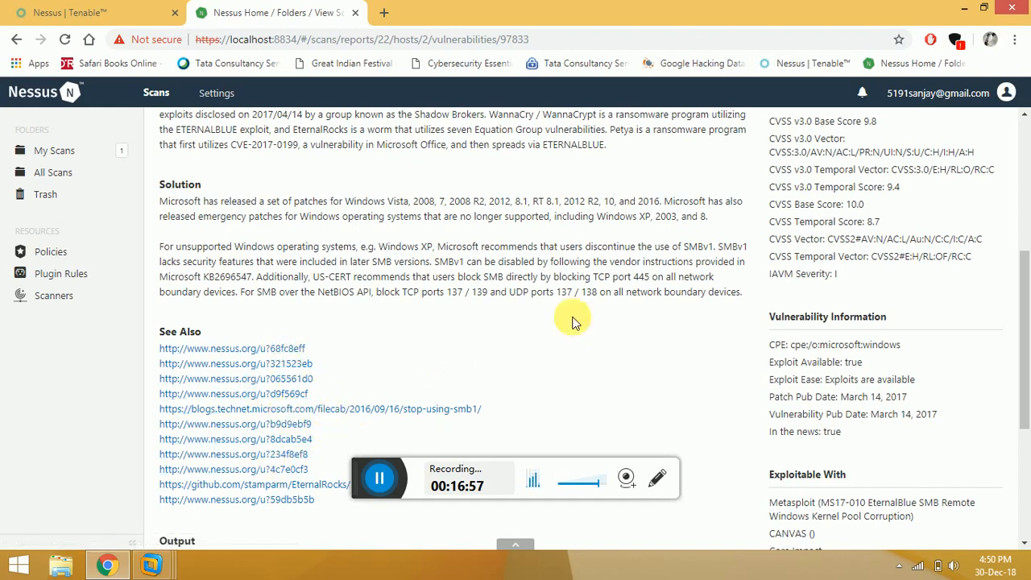
{"action": "left_click_drag", "start_coordinate": [1027, 298], "coordinate": [1027, 271]}
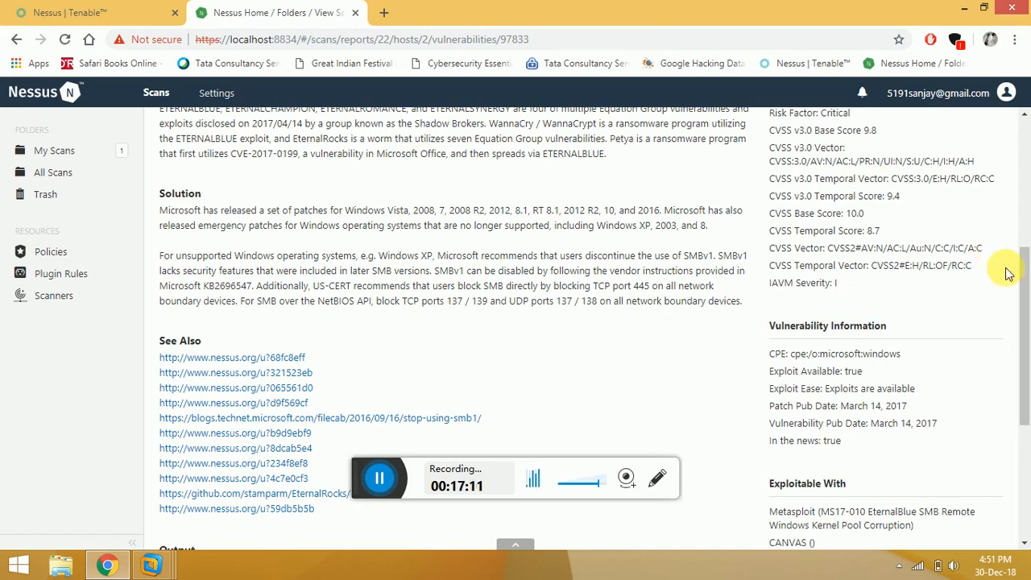
{"action": "left_click_drag", "start_coordinate": [1026, 291], "coordinate": [1026, 349]}
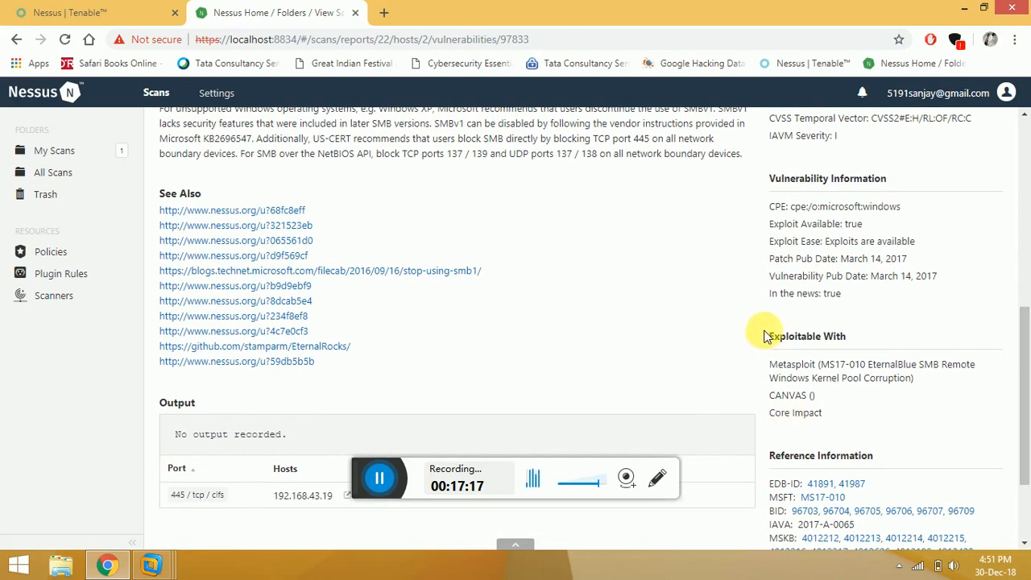
{"action": "left_click_drag", "start_coordinate": [771, 340], "coordinate": [852, 352]}
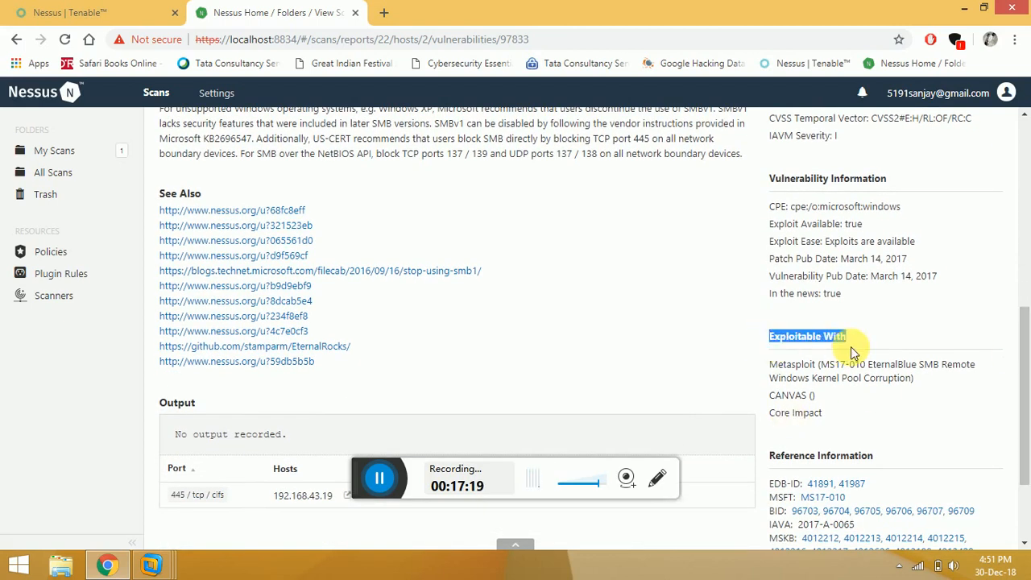
{"action": "left_click", "coordinate": [834, 366]}
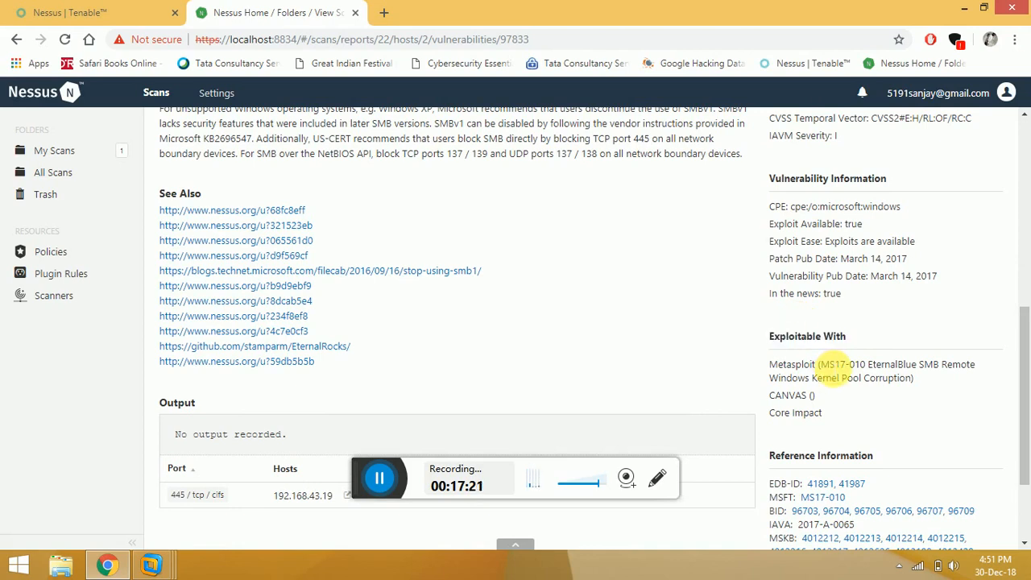
{"action": "left_click_drag", "start_coordinate": [830, 365], "coordinate": [868, 365]}
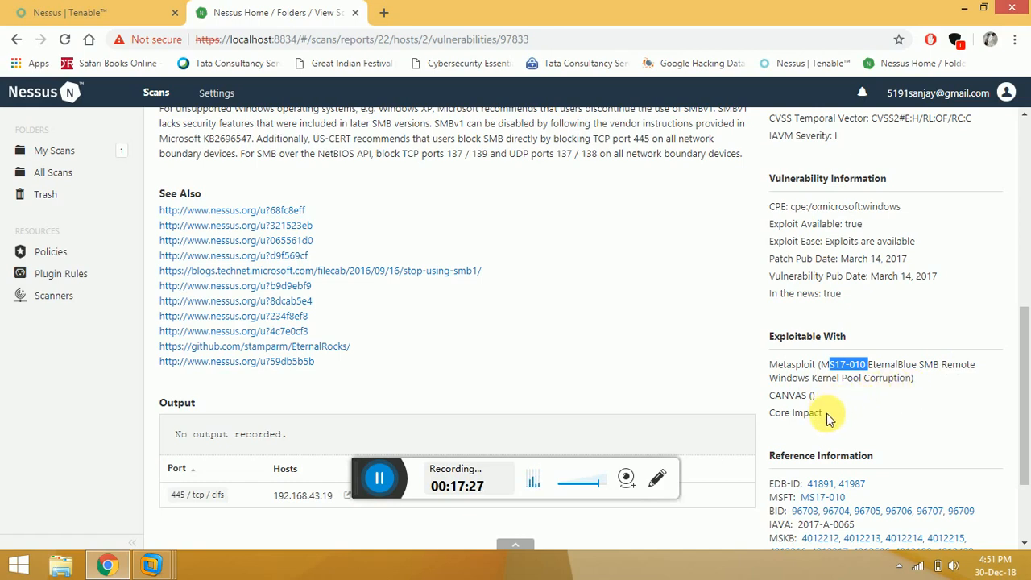
{"action": "left_click_drag", "start_coordinate": [826, 417], "coordinate": [791, 377]}
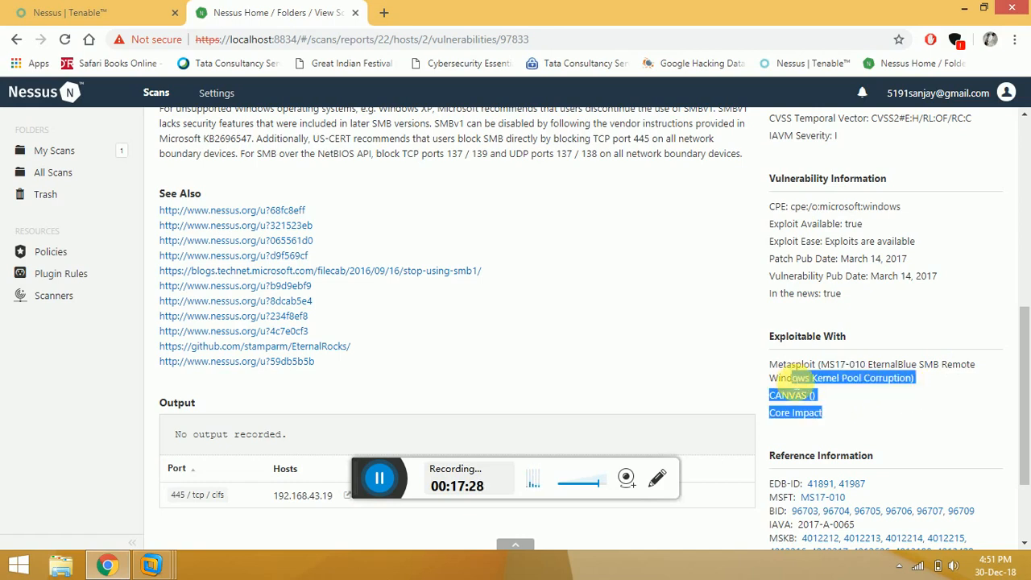
{"action": "left_click", "coordinate": [848, 401]}
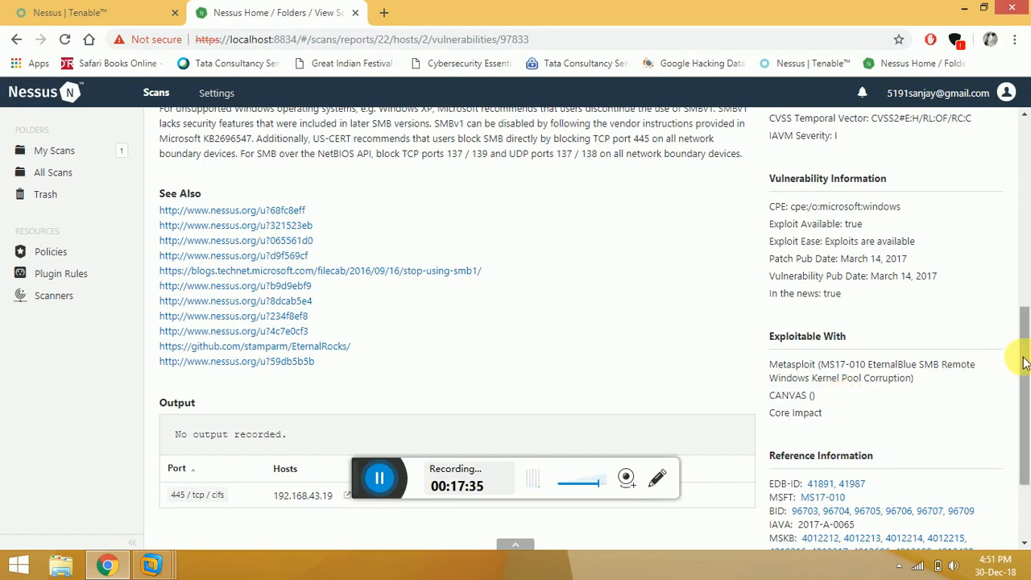
{"action": "left_click_drag", "start_coordinate": [1024, 353], "coordinate": [1025, 368]}
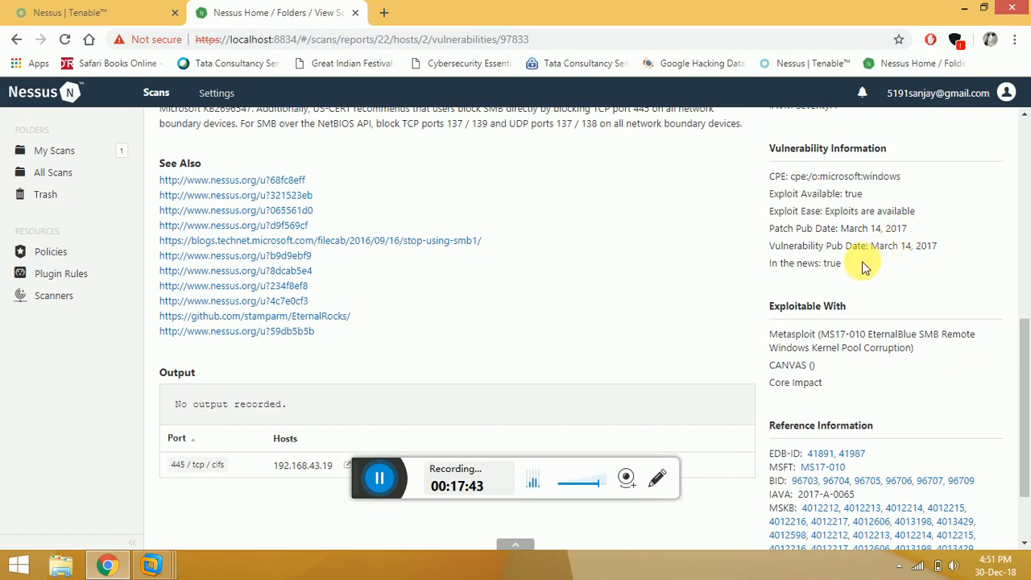
{"action": "left_click_drag", "start_coordinate": [864, 267], "coordinate": [757, 220]}
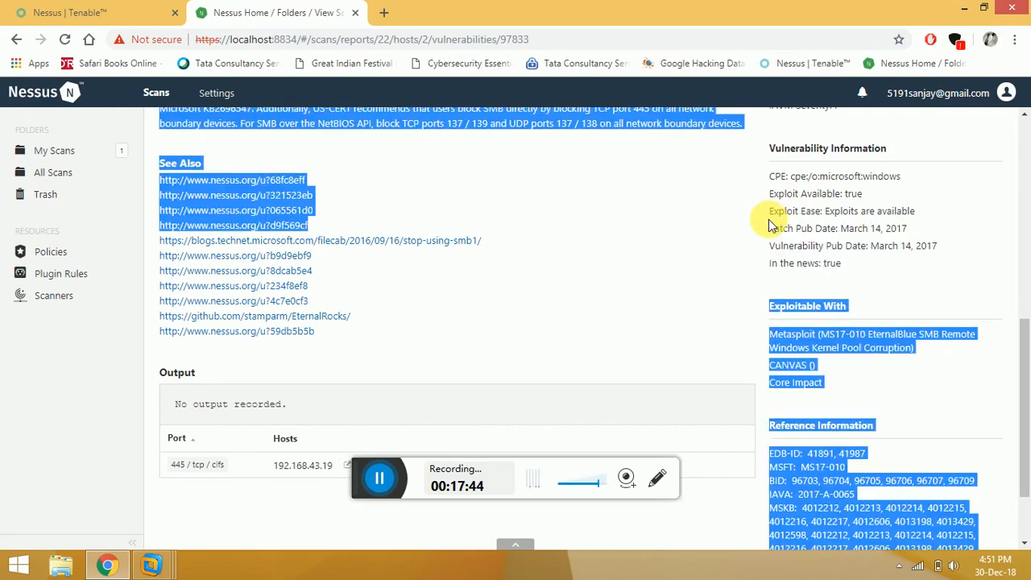
{"action": "left_click", "coordinate": [852, 270]}
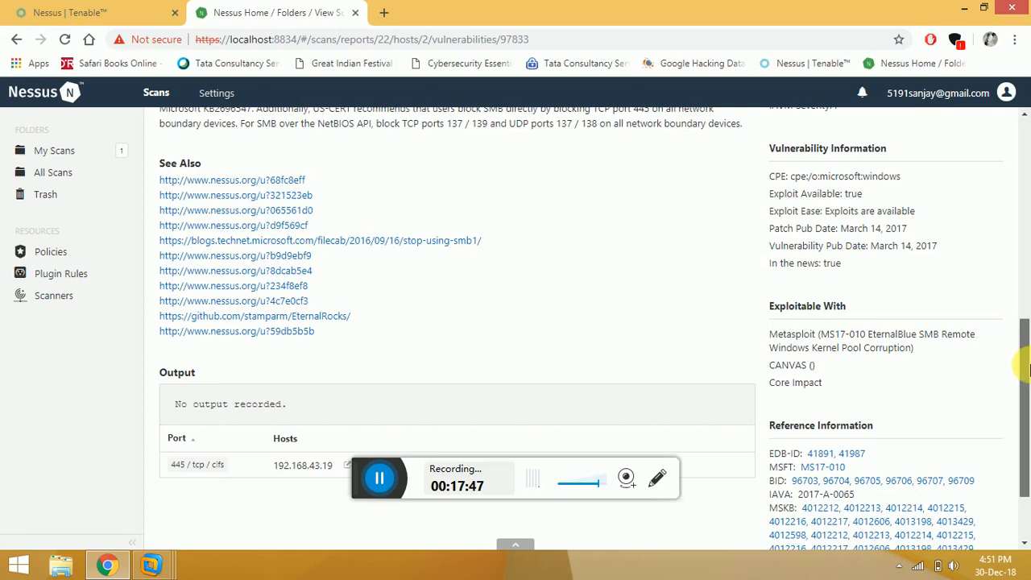
{"action": "left_click_drag", "start_coordinate": [1026, 375], "coordinate": [1024, 173]}
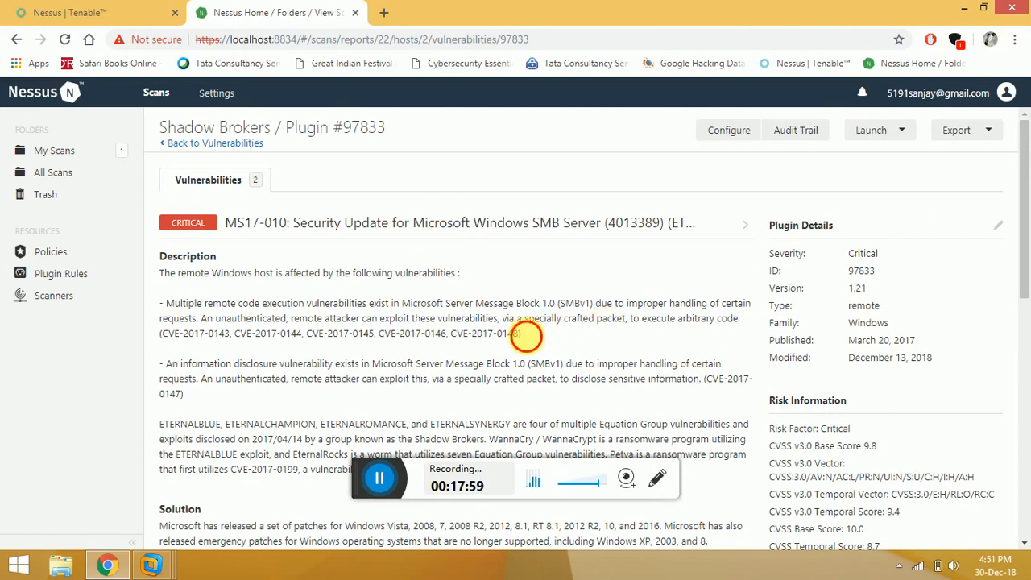
Highlight the MS17-010 CVE identifiers, scroll the plugin page, then go back to My Scans.
{"action": "left_click_drag", "start_coordinate": [522, 334], "coordinate": [172, 335]}
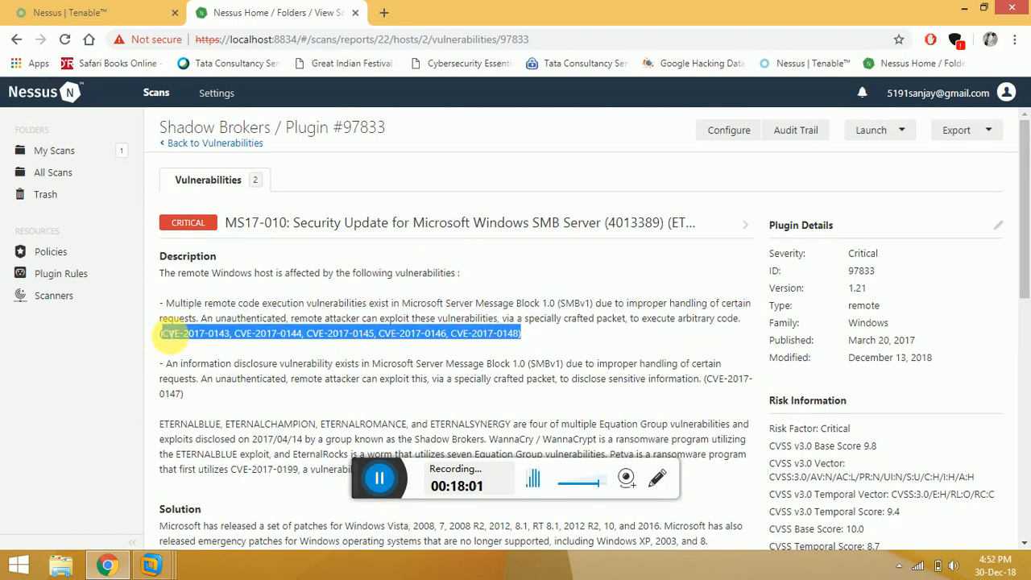
{"action": "left_click_drag", "start_coordinate": [1026, 226], "coordinate": [1027, 309]}
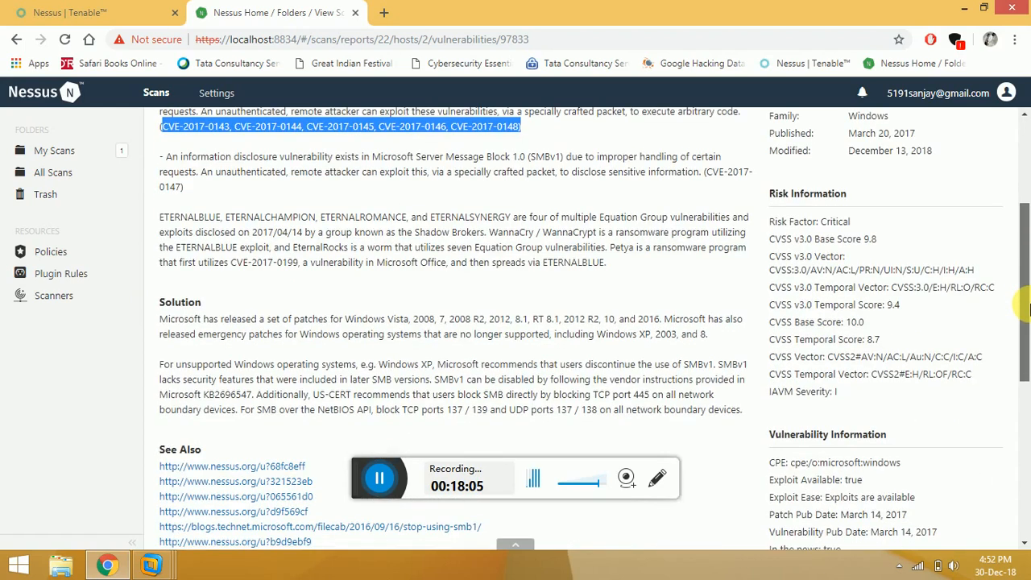
{"action": "left_click_drag", "start_coordinate": [1026, 306], "coordinate": [1027, 344]}
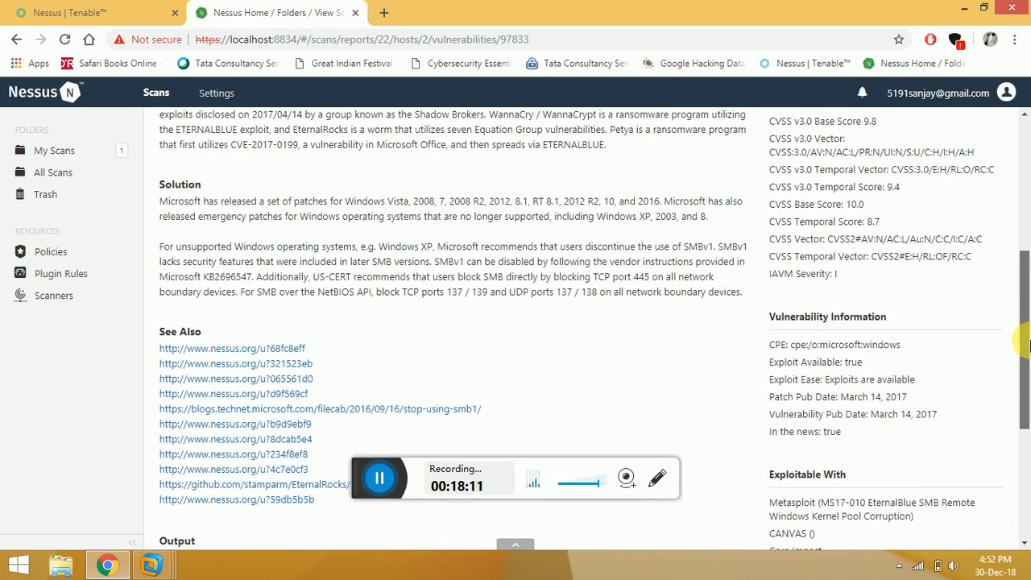
{"action": "left_click_drag", "start_coordinate": [1027, 345], "coordinate": [1027, 212]}
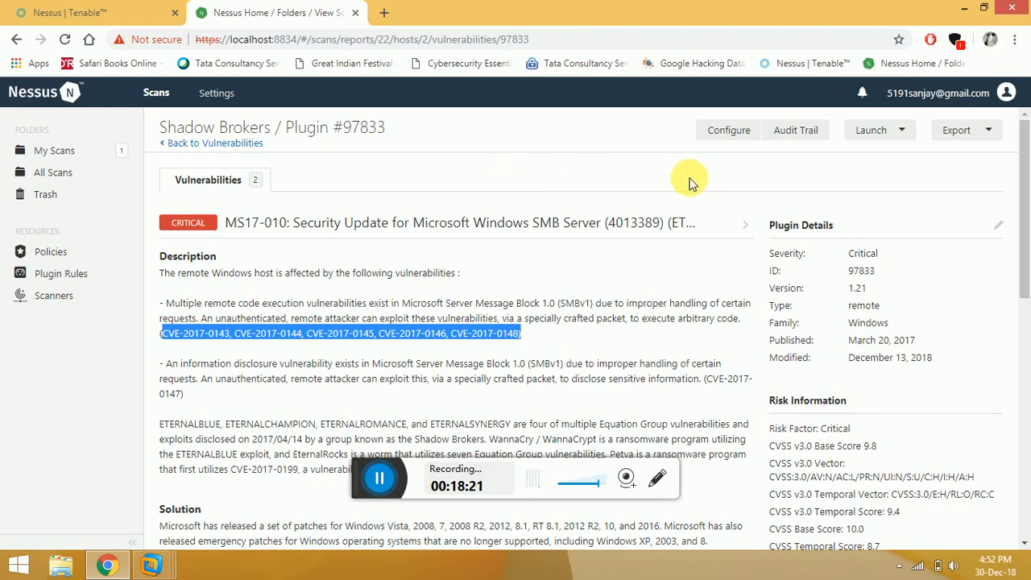
{"action": "mouse_move", "coordinate": [1023, 199]}
{"action": "left_mouse_down"}
{"action": "mouse_move", "coordinate": [1025, 231]}
{"action": "mouse_move", "coordinate": [1029, 190]}
{"action": "left_mouse_up"}
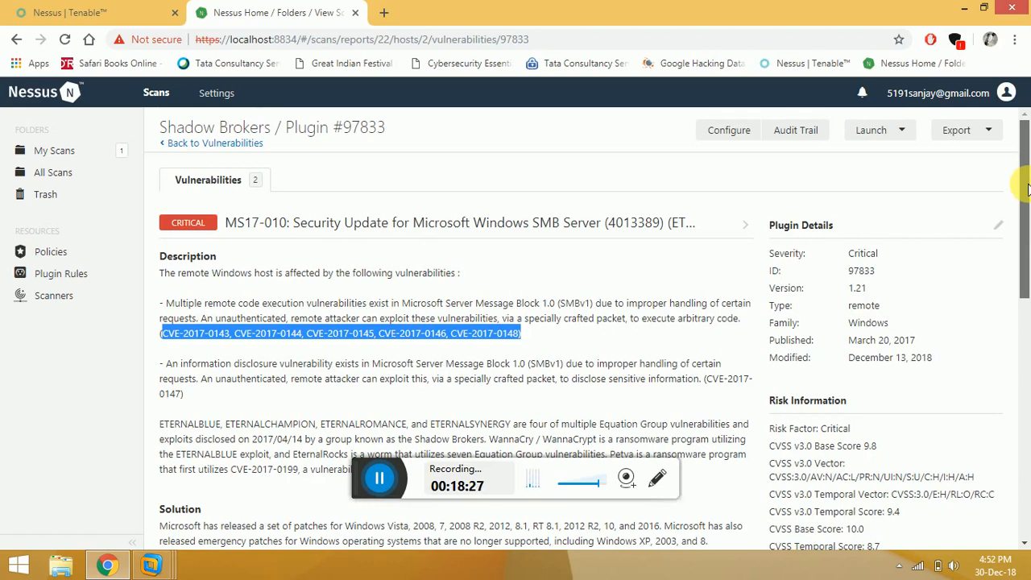
{"action": "mouse_move", "coordinate": [1028, 190]}
{"action": "left_mouse_down"}
{"action": "mouse_move", "coordinate": [1026, 215]}
{"action": "mouse_move", "coordinate": [1028, 185]}
{"action": "left_mouse_up"}
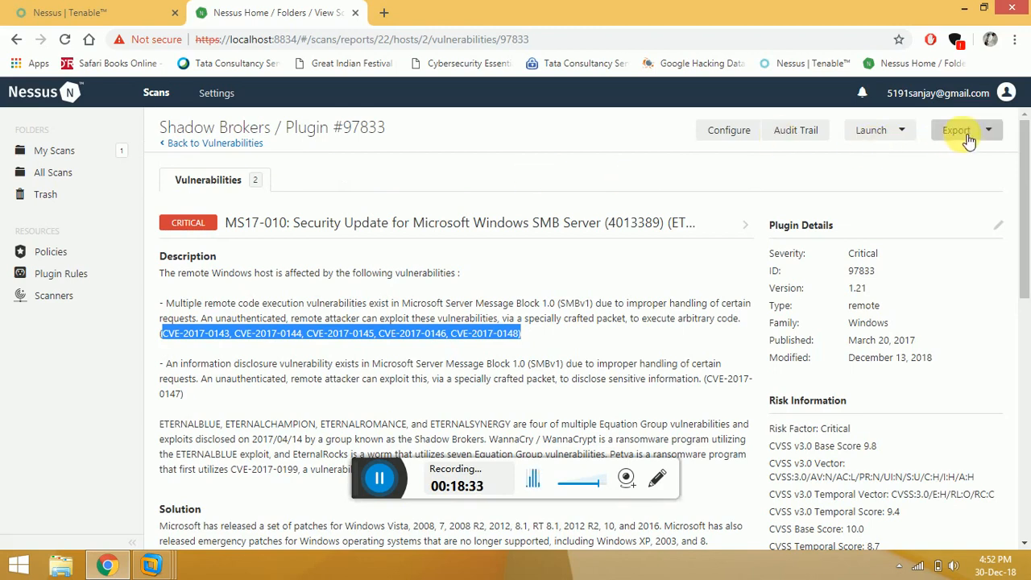
{"action": "left_click", "coordinate": [67, 152]}
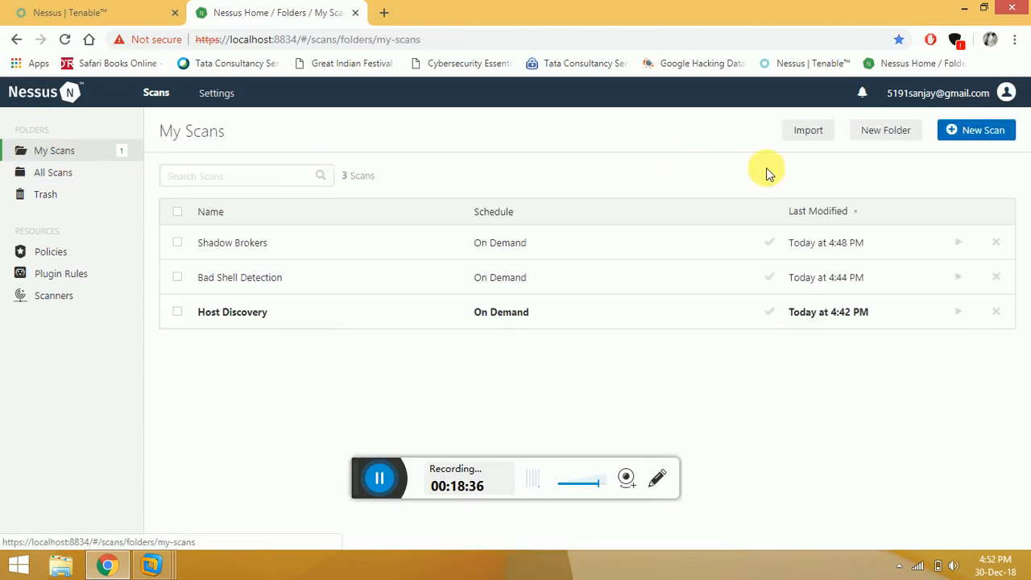
Start a new scan and scroll the Scan Templates down to WannaCry Ransomware and back up.
{"action": "left_click", "coordinate": [977, 130]}
{"action": "left_click_drag", "start_coordinate": [1029, 192], "coordinate": [1027, 290]}
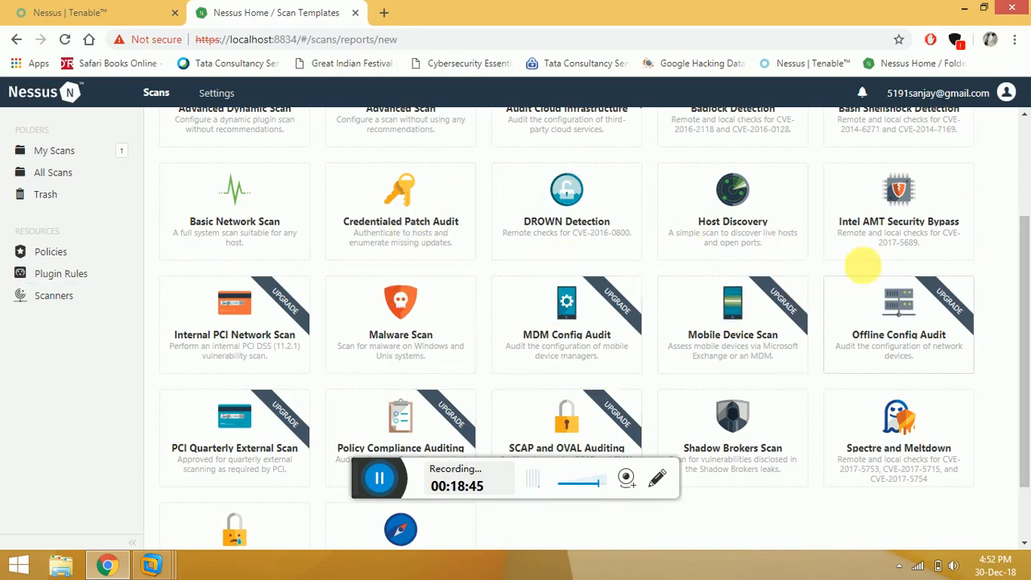
{"action": "left_click_drag", "start_coordinate": [1024, 304], "coordinate": [1024, 307]}
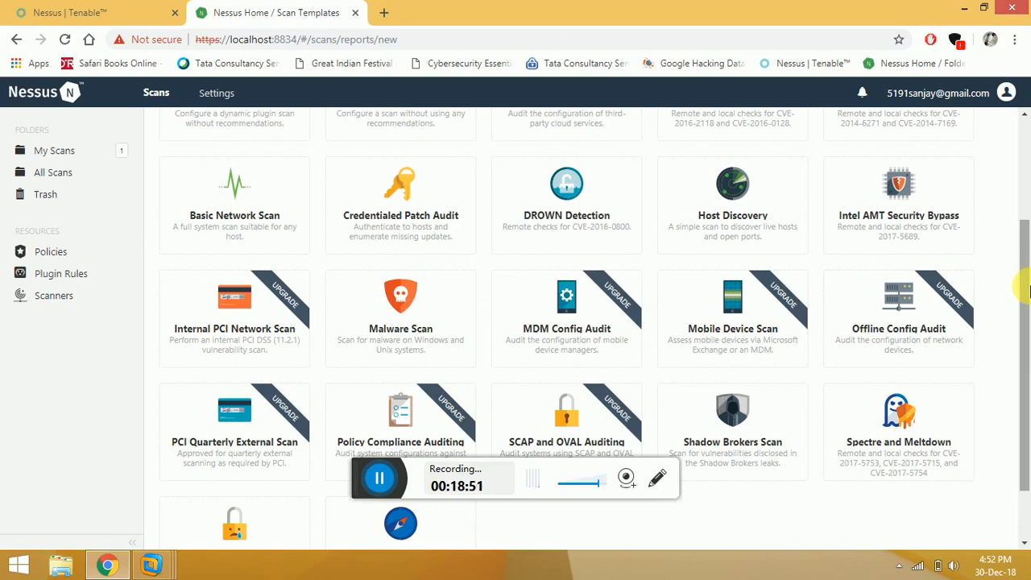
{"action": "left_click_drag", "start_coordinate": [1025, 294], "coordinate": [1024, 370]}
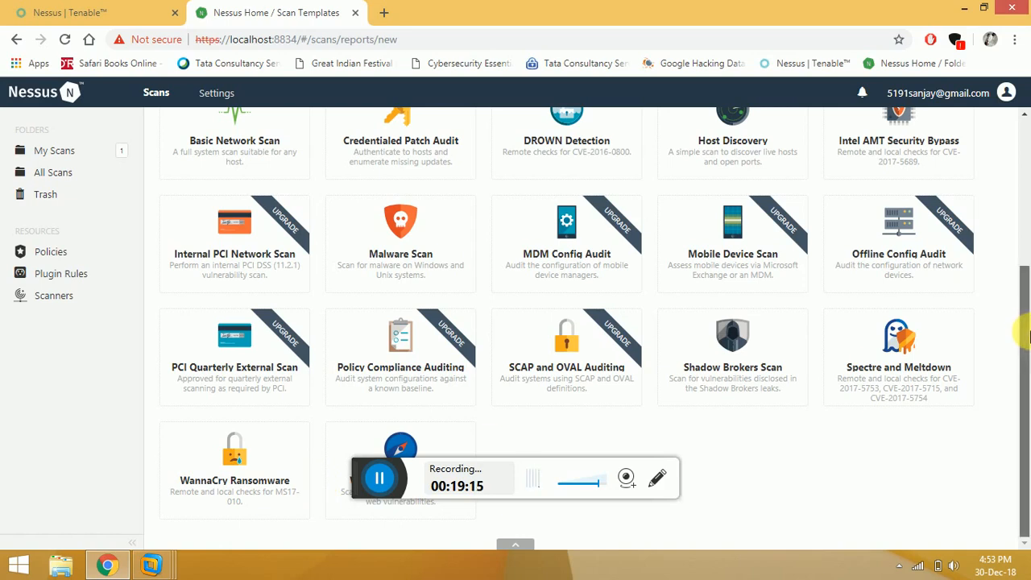
{"action": "left_click_drag", "start_coordinate": [1027, 369], "coordinate": [1023, 150]}
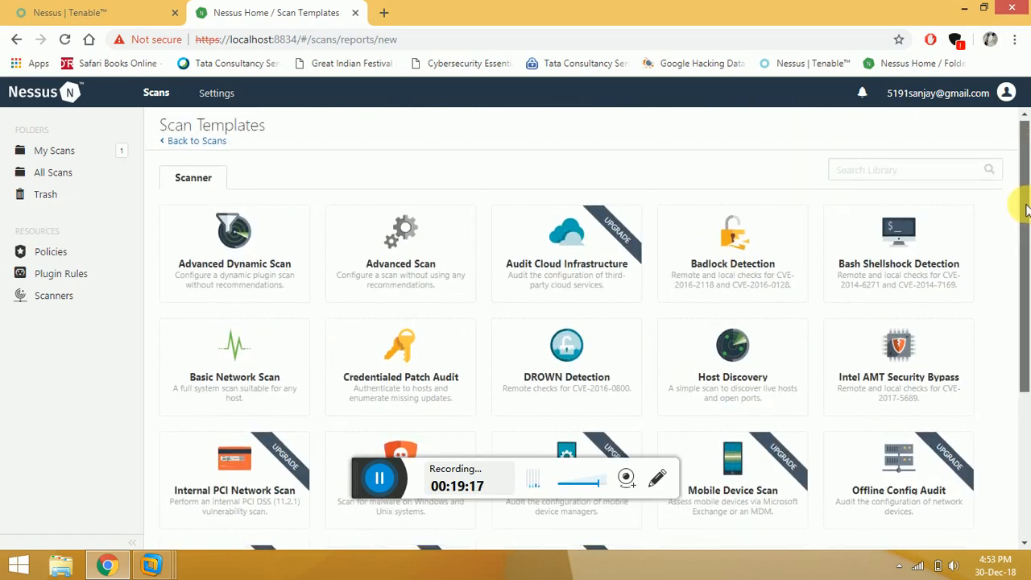